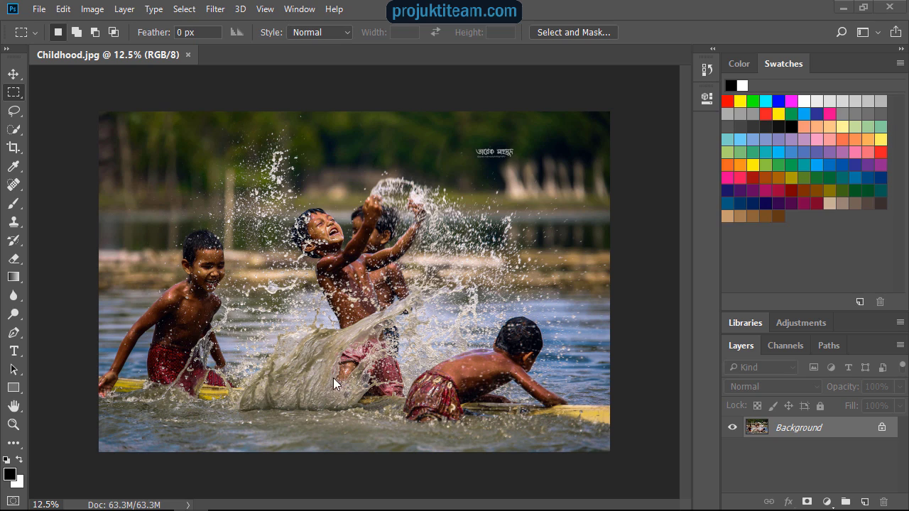
Zoom the photo in to 25% and back out to 8.33%.
{"action": "left_click", "coordinate": [250, 287]}
{"action": "key", "text": "ctrl+plus"}
{"action": "key", "text": "ctrl+plus"}
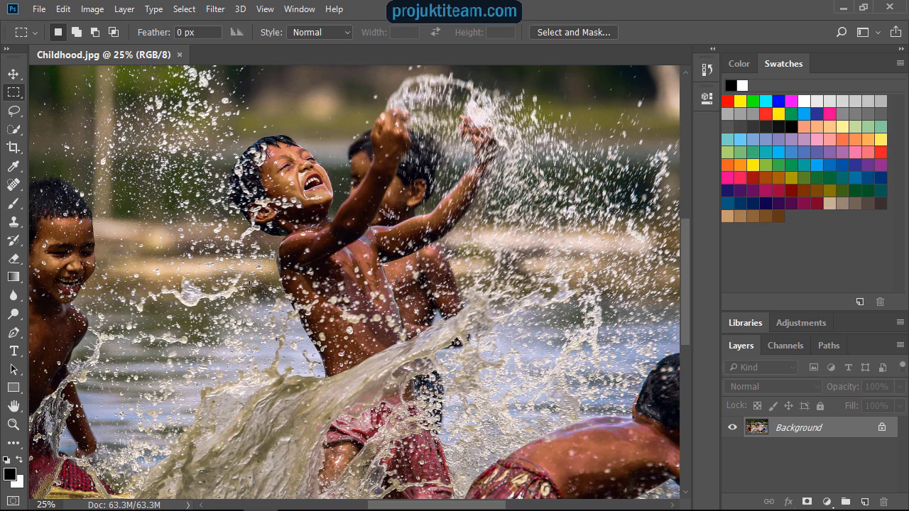
{"action": "key", "text": "ctrl+minus"}
{"action": "key", "text": "ctrl+minus"}
{"action": "key", "text": "ctrl+minus"}
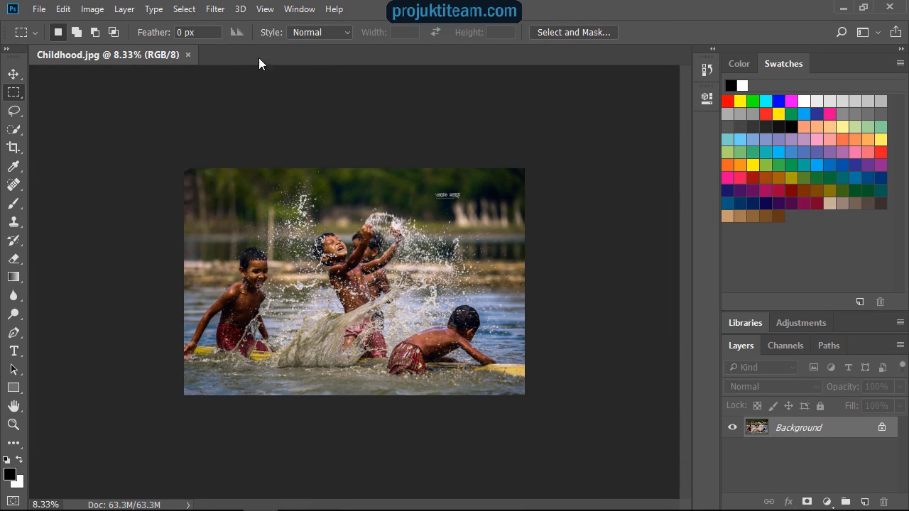
Fit the whole photo on screen, and try magnifying it to 33.3% and reducing it to 12.5%.
{"action": "left_click", "coordinate": [266, 10]}
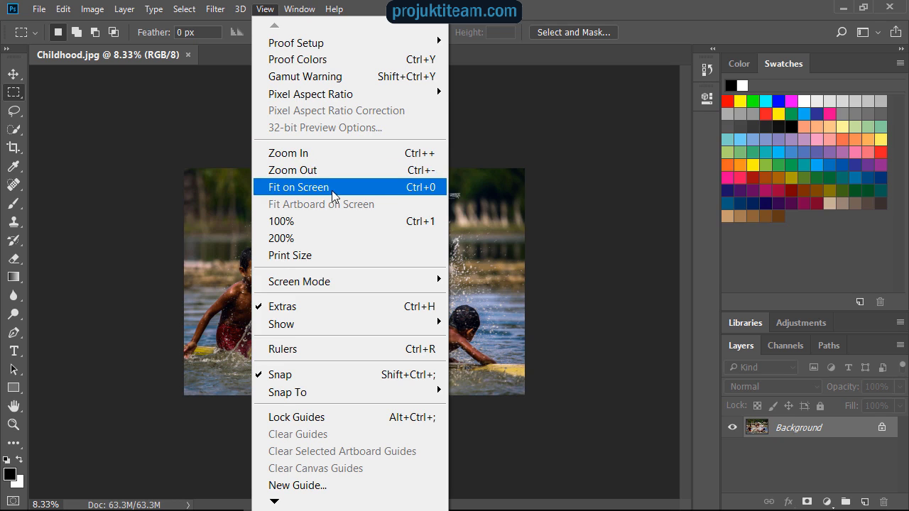
{"action": "left_click", "coordinate": [409, 187]}
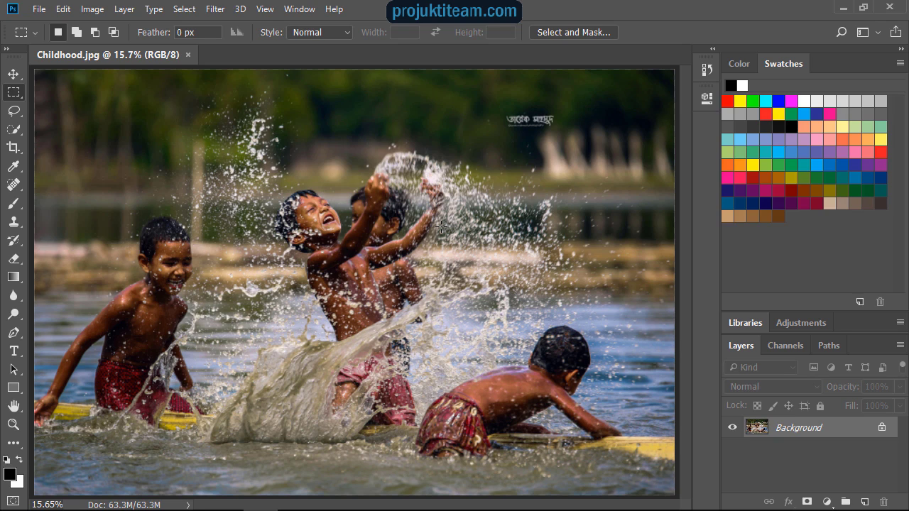
{"action": "scroll", "coordinate": [441, 226], "scroll_direction": "up", "scroll_amount": 5}
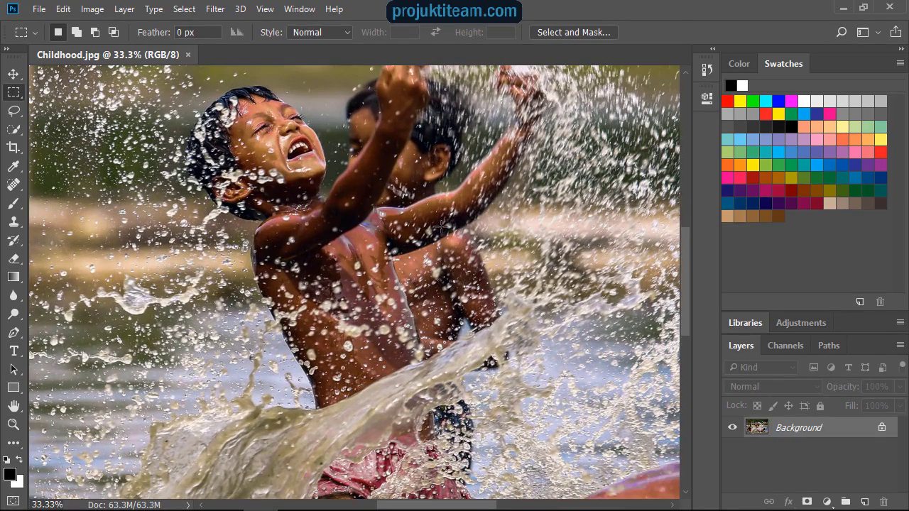
{"action": "scroll", "coordinate": [441, 226], "scroll_direction": "down", "scroll_amount": 4}
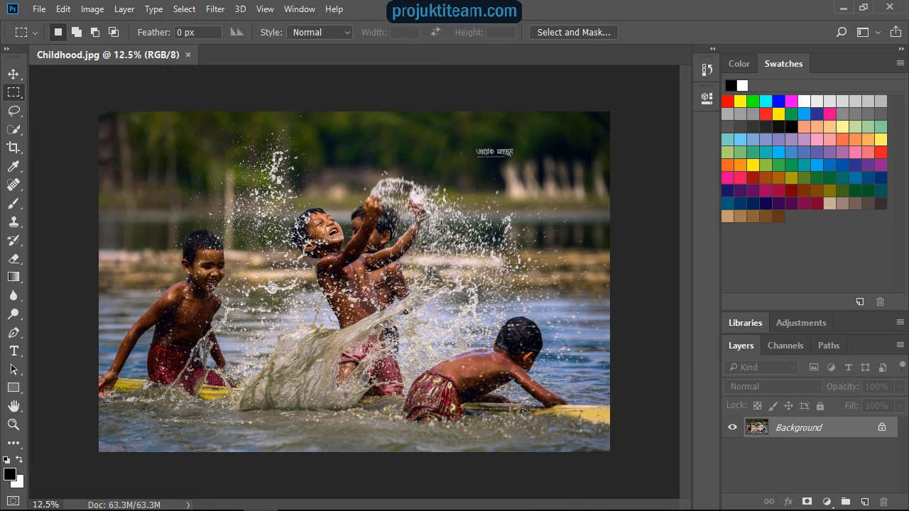
View the photo at 100% around the laughing boy's face and return to the fit-on-screen view.
{"action": "left_click", "coordinate": [265, 9]}
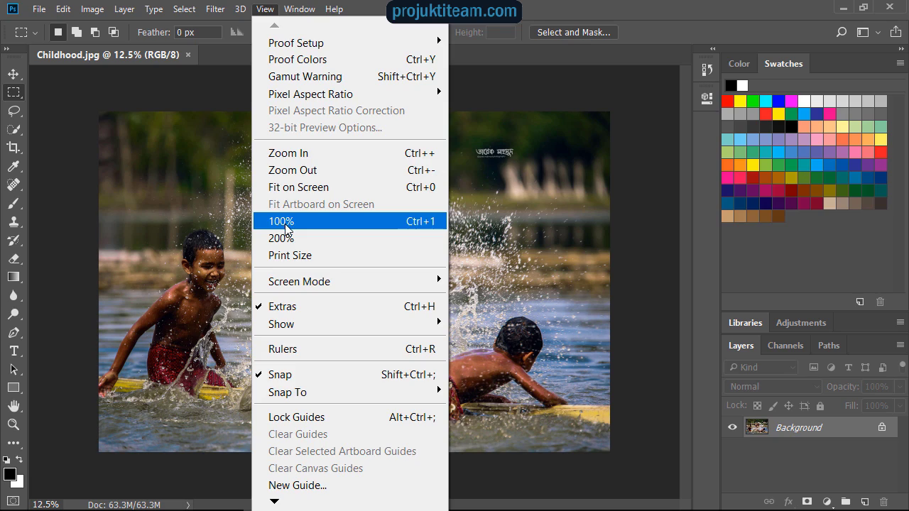
{"action": "left_click", "coordinate": [188, 228]}
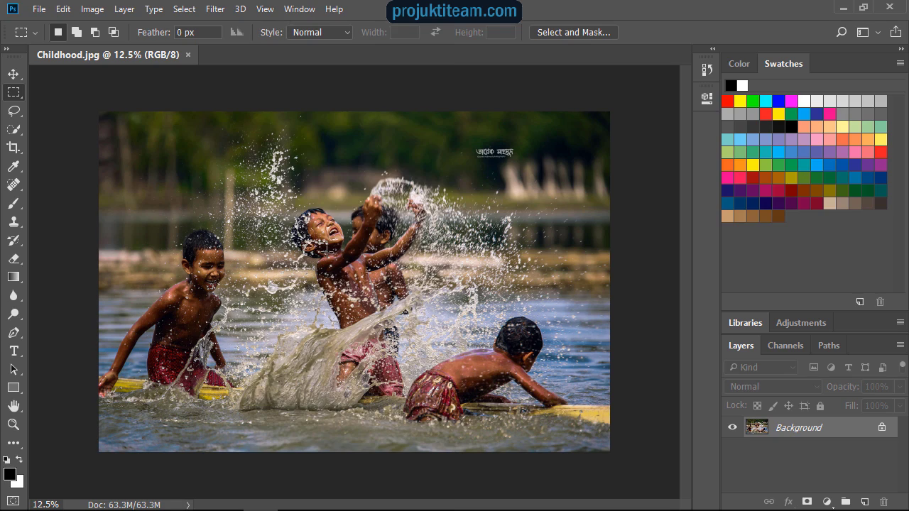
{"action": "key", "text": "ctrl+1"}
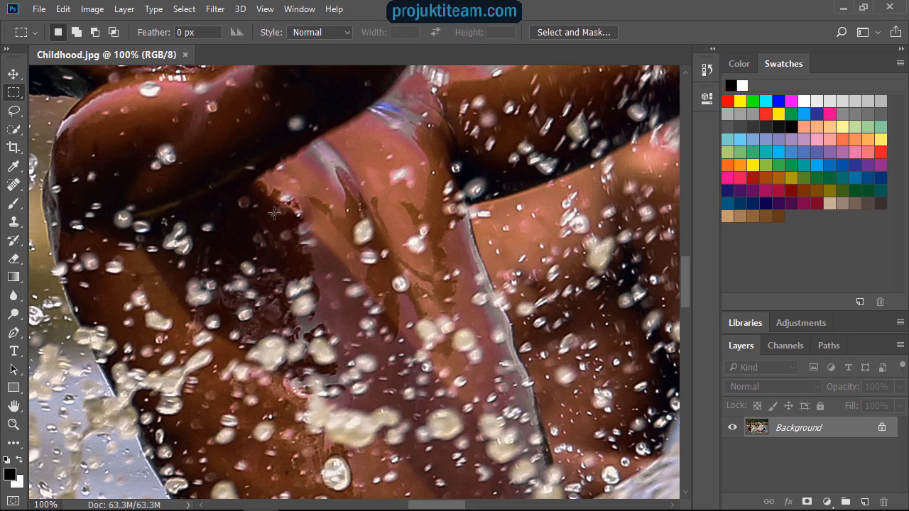
{"action": "scroll", "coordinate": [275, 213], "scroll_direction": "up", "scroll_amount": 10}
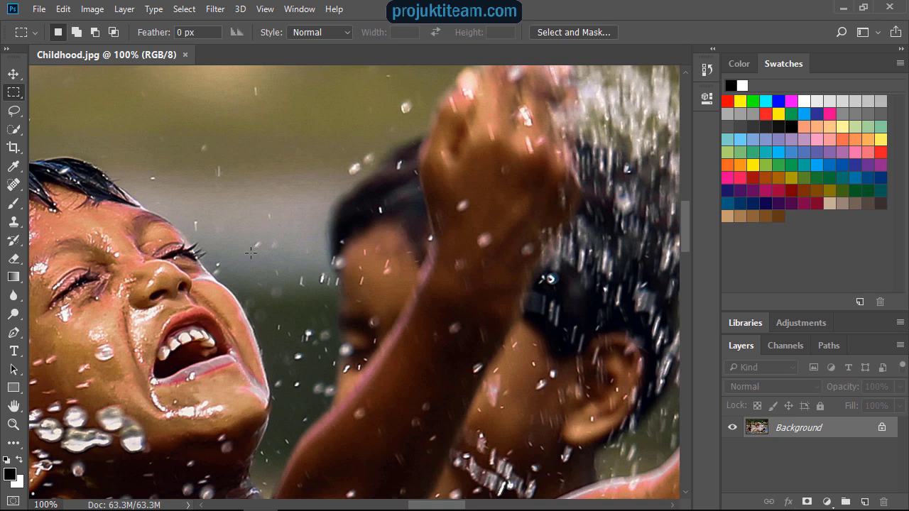
{"action": "key", "text": "ctrl+0"}
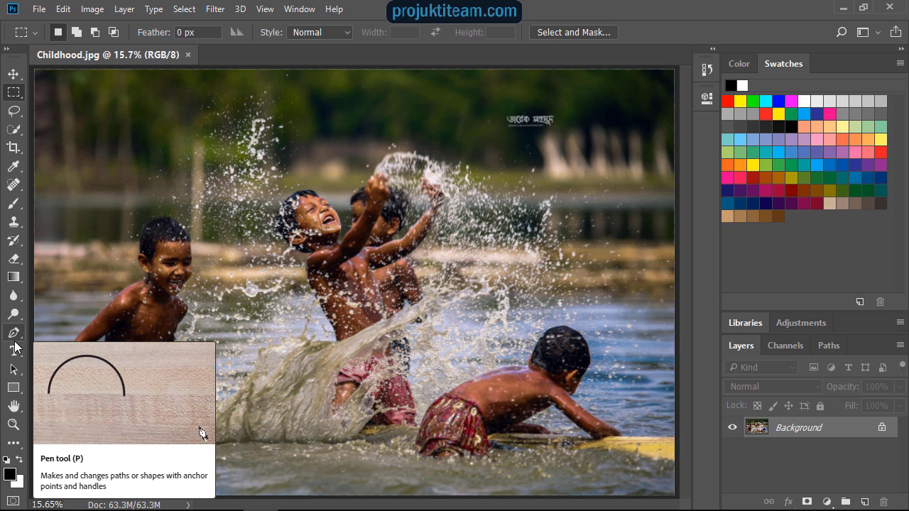
Magnify the water droplets beside the middle boy's head to 500% with the Zoom tool.
{"action": "left_click", "coordinate": [13, 425]}
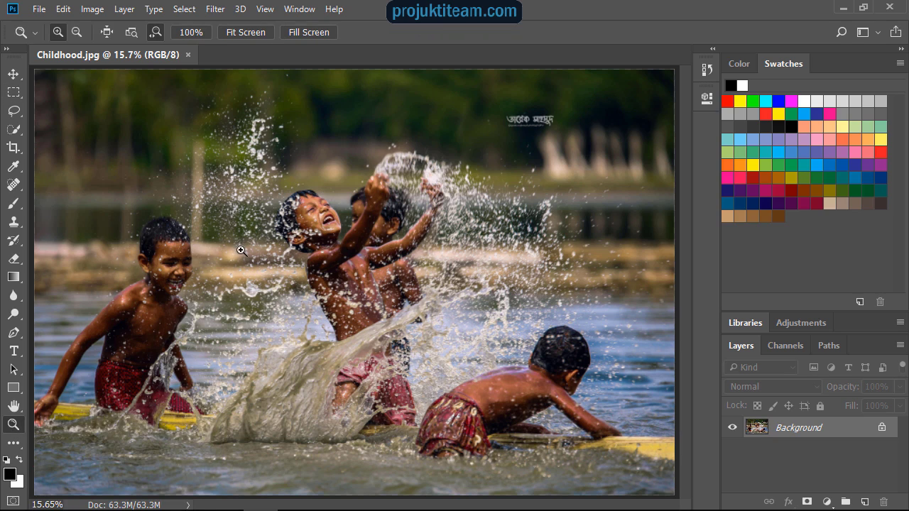
{"action": "left_click", "coordinate": [184, 264]}
{"action": "left_click", "coordinate": [184, 264]}
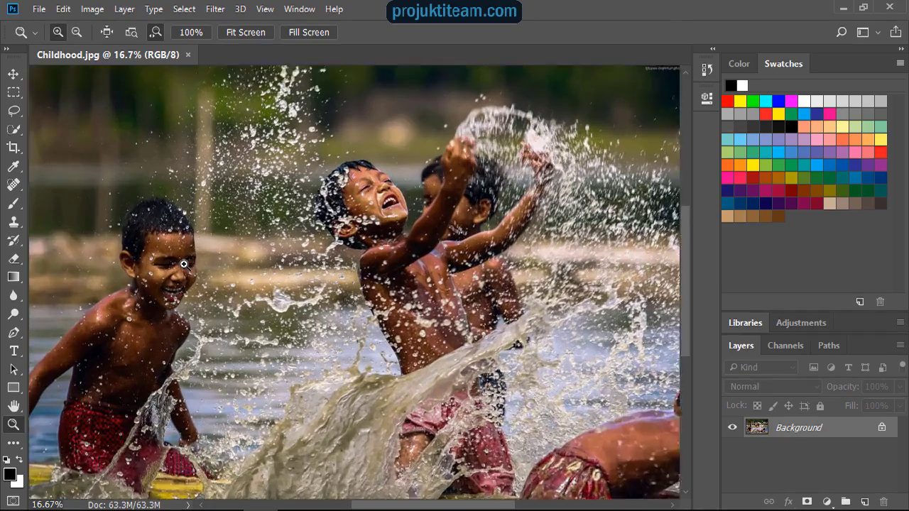
{"action": "left_click", "coordinate": [184, 264]}
{"action": "left_click", "coordinate": [184, 264]}
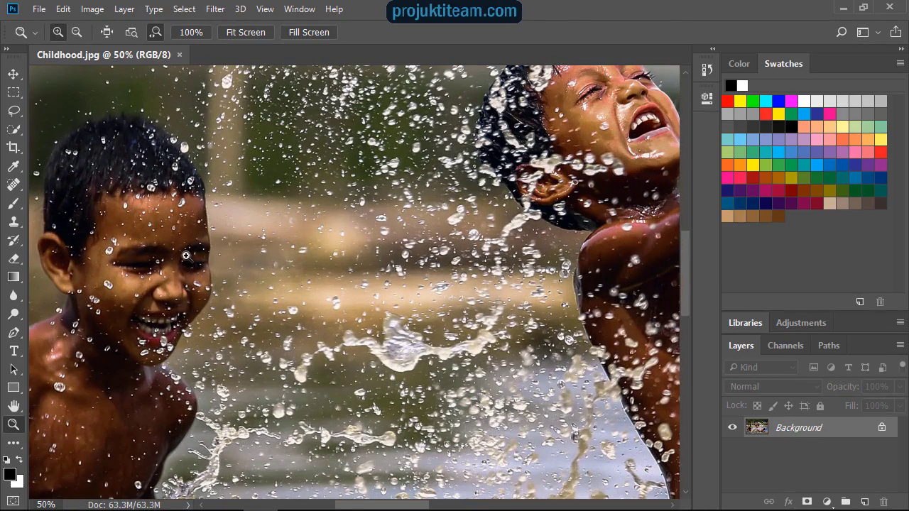
{"action": "left_click", "coordinate": [483, 106]}
{"action": "left_click", "coordinate": [483, 106]}
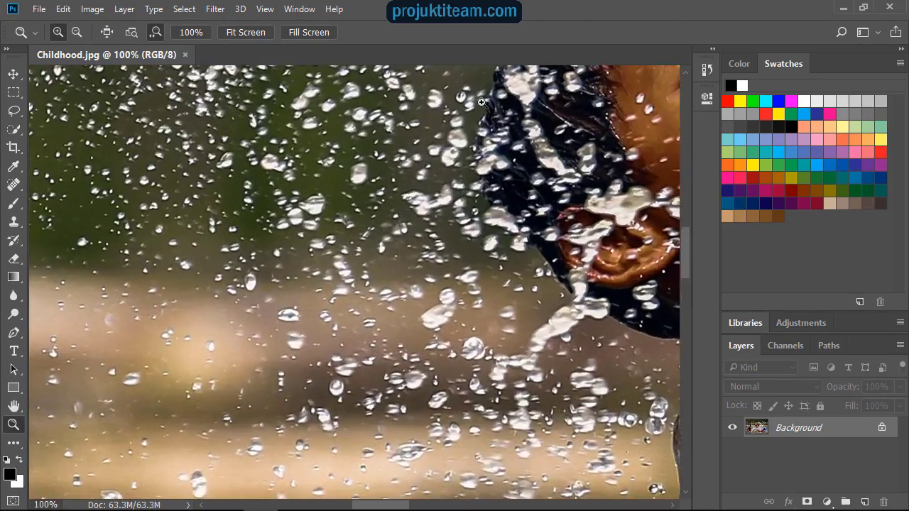
{"action": "left_click", "coordinate": [519, 161]}
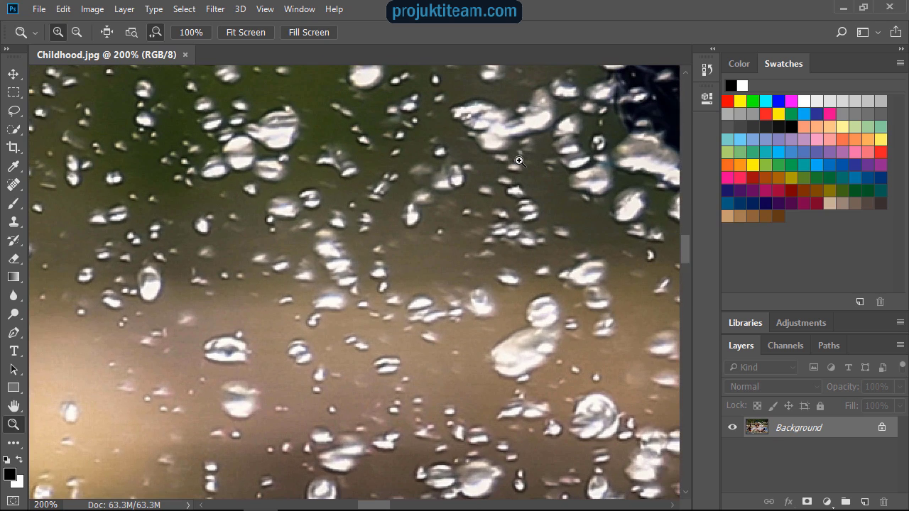
{"action": "left_click", "coordinate": [435, 90]}
{"action": "left_click", "coordinate": [617, 115]}
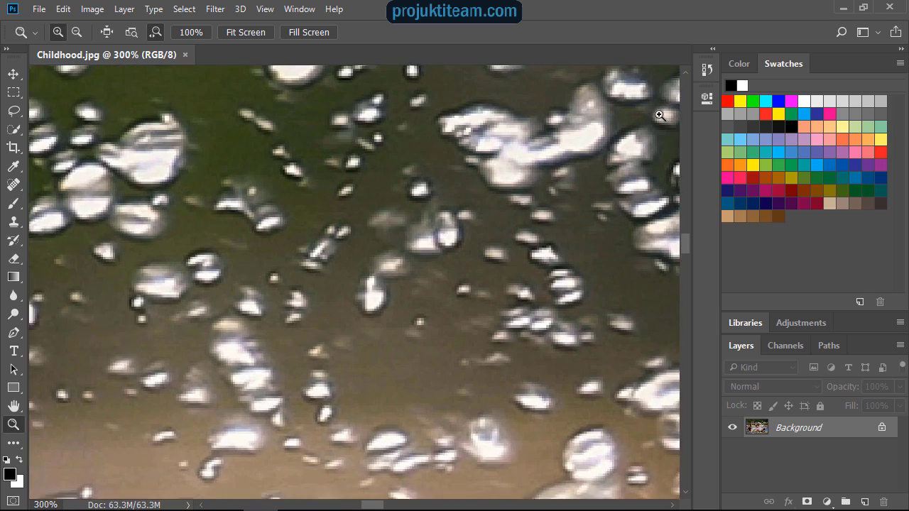
{"action": "left_click", "coordinate": [234, 369]}
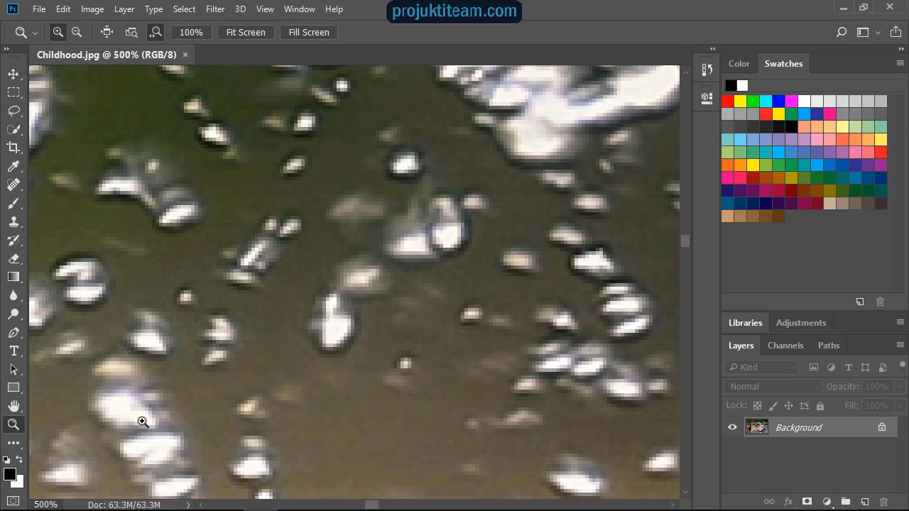
Zoom out from the droplets with the Zoom tool until the whole photo shows at 12.5%.
{"action": "key", "text": "alt"}
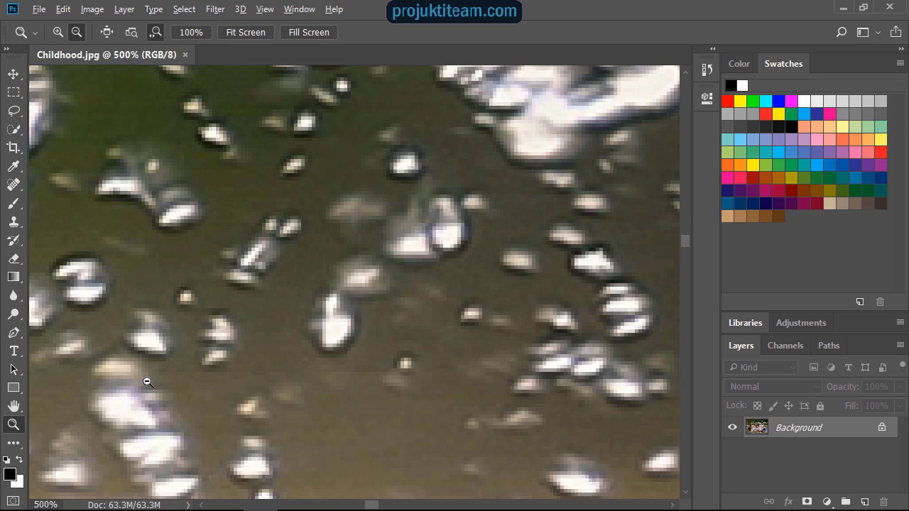
{"action": "left_click", "coordinate": [143, 389], "text": "alt"}
{"action": "left_click", "coordinate": [143, 389], "text": "alt"}
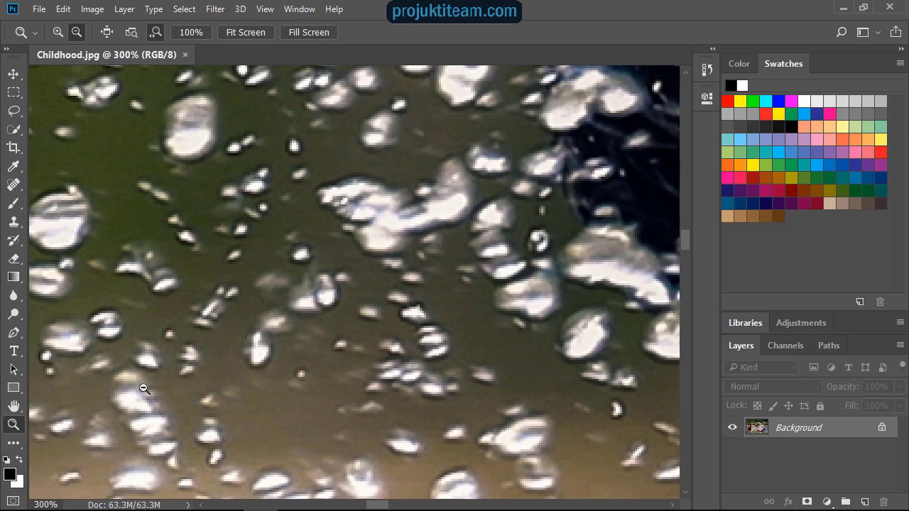
{"action": "left_click", "coordinate": [143, 389], "text": "alt"}
{"action": "left_click", "coordinate": [144, 388], "text": "alt"}
{"action": "left_click", "coordinate": [143, 389], "text": "alt"}
{"action": "left_click", "coordinate": [143, 389], "text": "alt"}
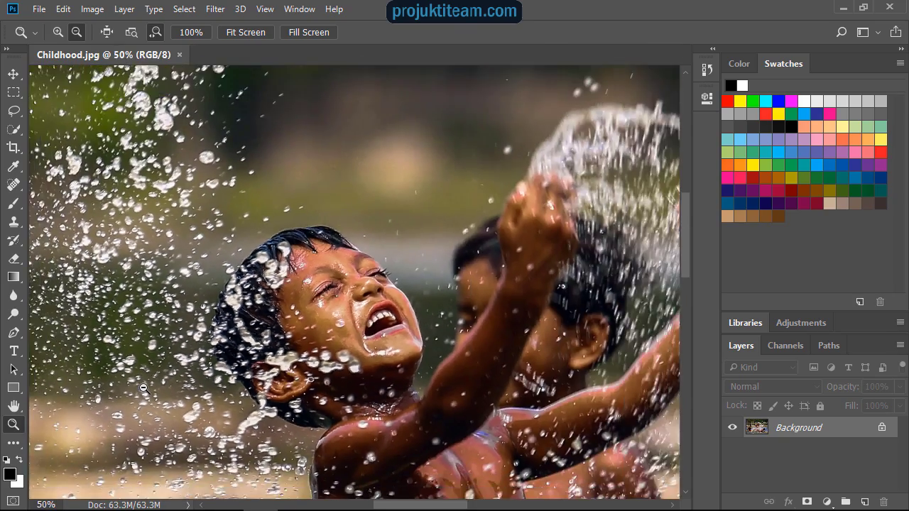
{"action": "left_click", "coordinate": [144, 389], "text": "alt"}
{"action": "left_click", "coordinate": [143, 389], "text": "alt"}
{"action": "left_click", "coordinate": [144, 389], "text": "alt"}
{"action": "left_click", "coordinate": [144, 388], "text": "alt"}
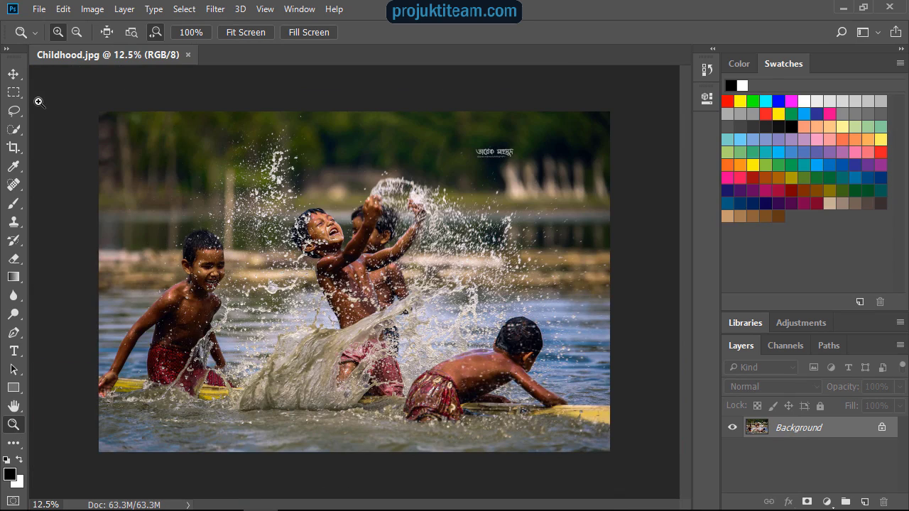
Switch from the Rectangular Marquee to the Zoom tool, magnify the middle boys to 25%, and return to the marquee.
{"action": "left_click", "coordinate": [14, 92]}
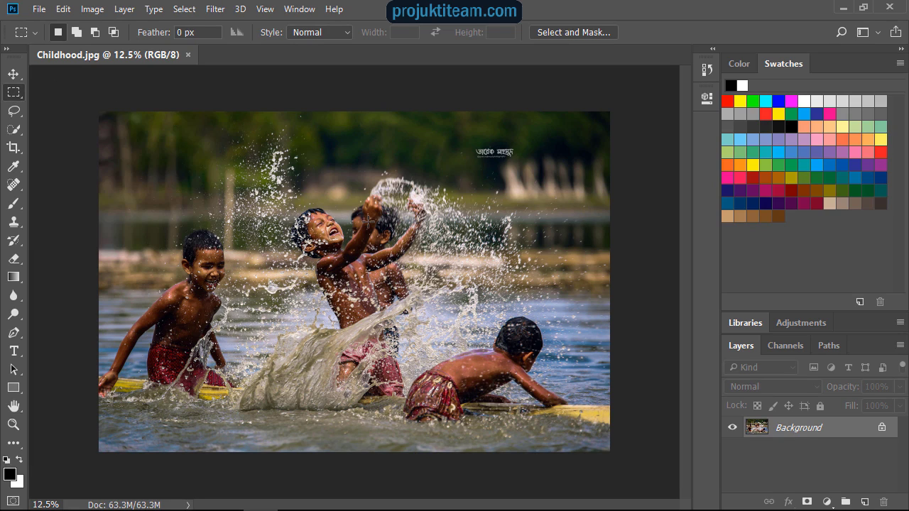
{"action": "key", "text": "z"}
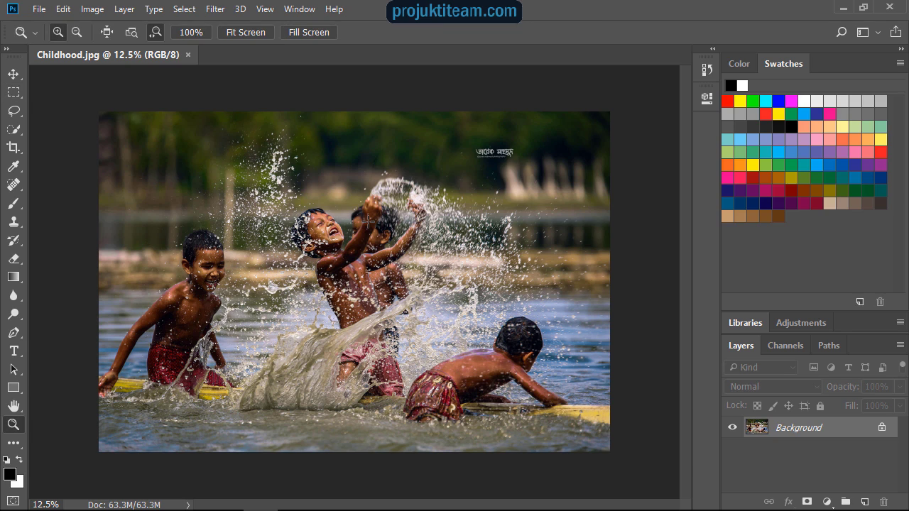
{"action": "left_click", "coordinate": [368, 223]}
{"action": "left_click", "coordinate": [368, 222]}
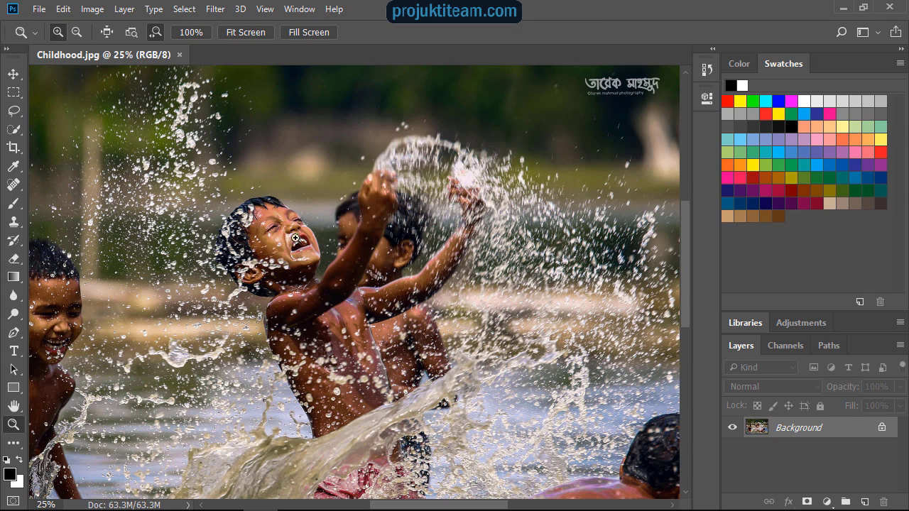
{"action": "key", "text": "m"}
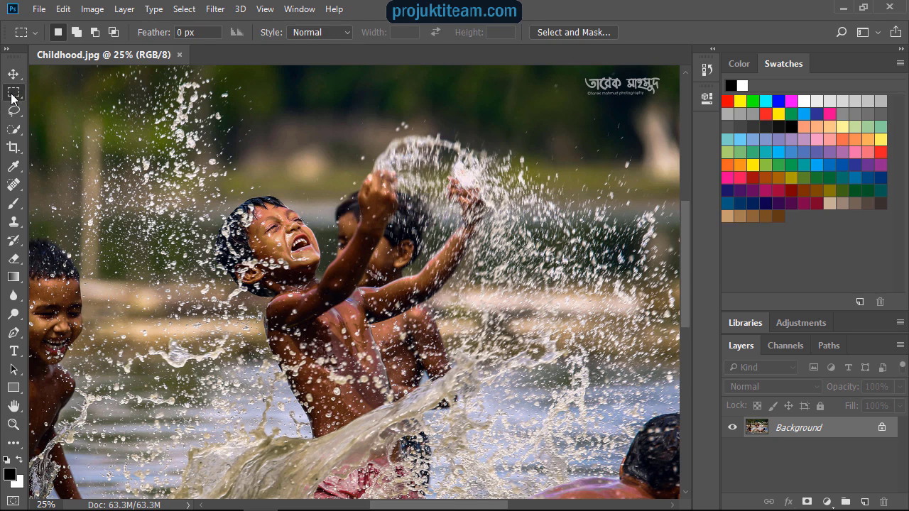
Select the Lasso tool and use the Zoom tool from it to magnify the middle boys to 50%.
{"action": "left_click", "coordinate": [19, 111]}
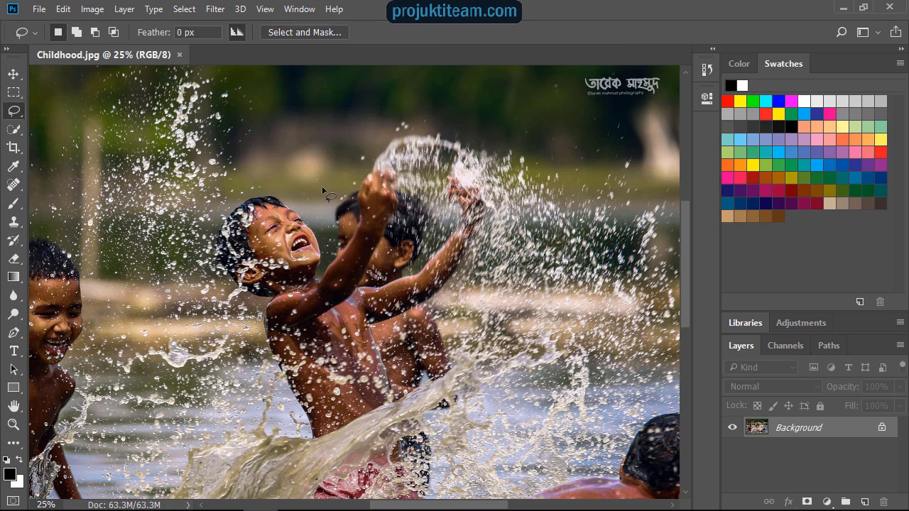
{"action": "key", "text": "z"}
{"action": "left_click", "coordinate": [388, 223]}
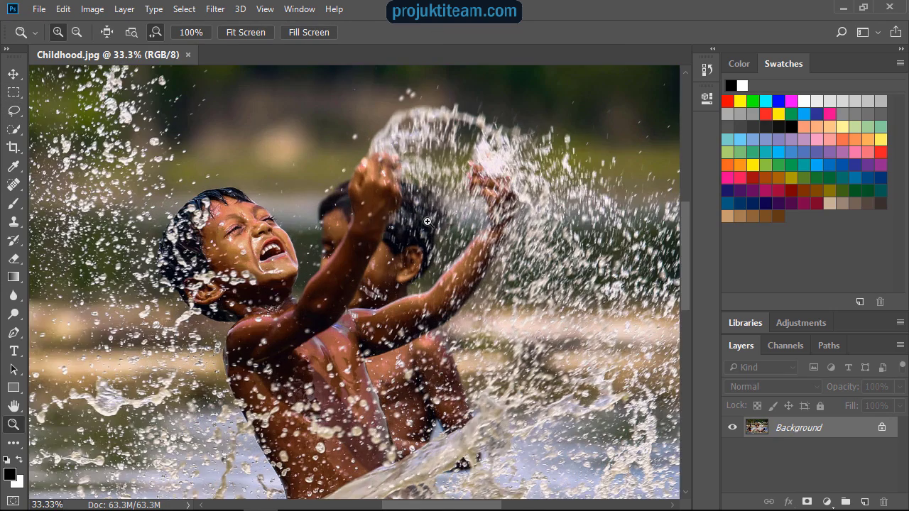
{"action": "left_click", "coordinate": [429, 223]}
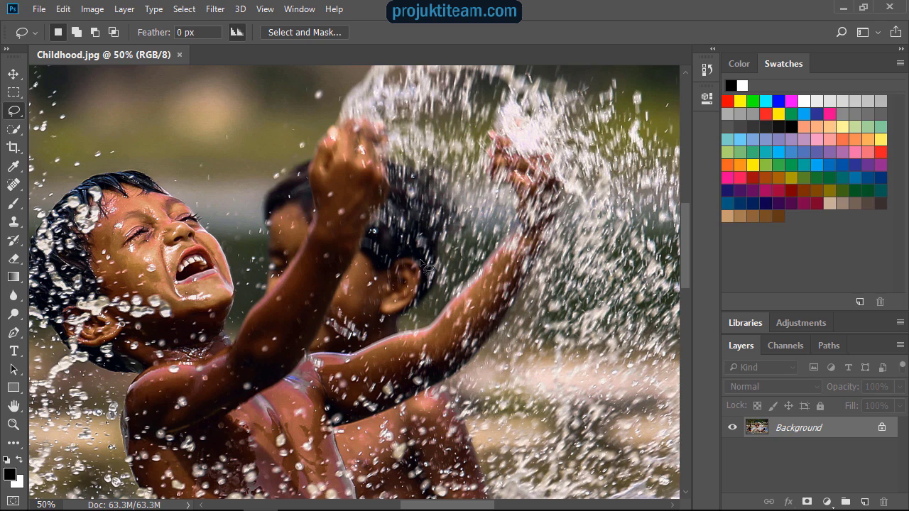
Zoom out to 12.5% with the Zoom tool and switch back to the Lasso tool.
{"action": "key", "text": "z"}
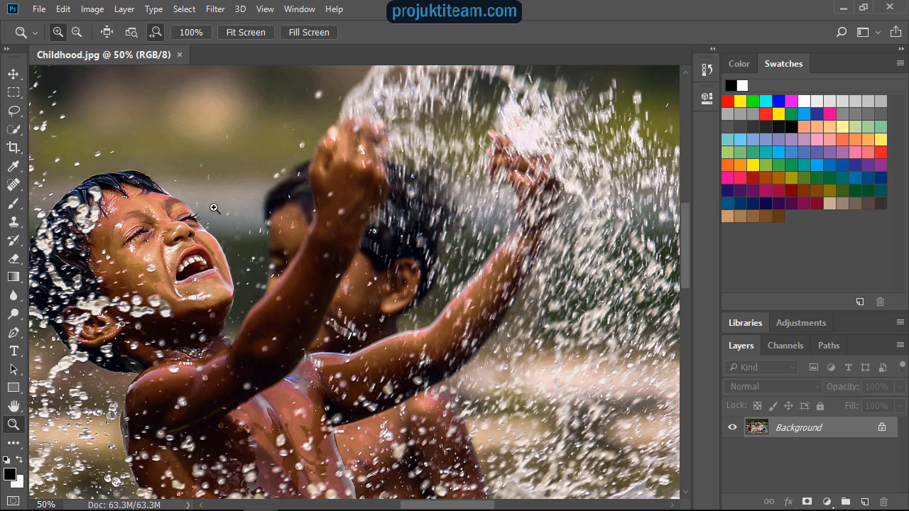
{"action": "key", "text": "alt"}
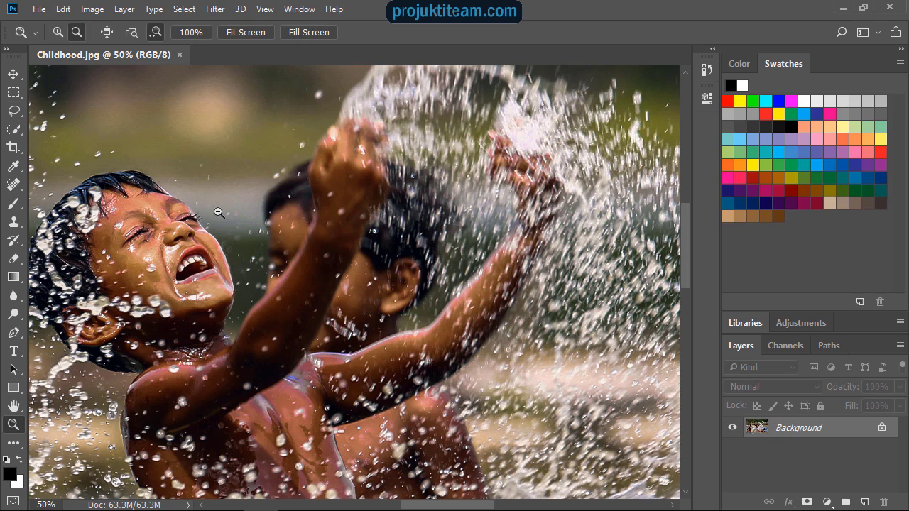
{"action": "left_click", "coordinate": [217, 211], "text": "alt"}
{"action": "left_click", "coordinate": [218, 211], "text": "alt"}
{"action": "left_click", "coordinate": [234, 212], "text": "alt"}
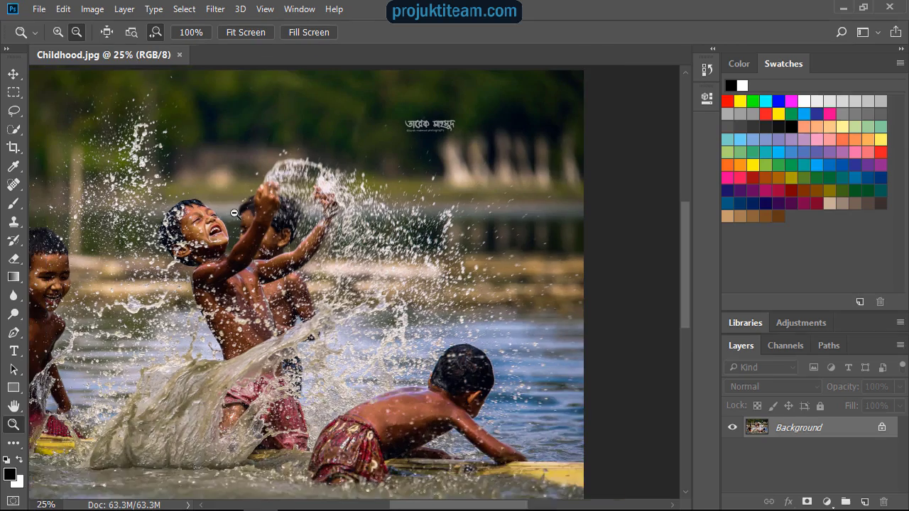
{"action": "left_click", "coordinate": [234, 212], "text": "alt"}
{"action": "key", "text": "l"}
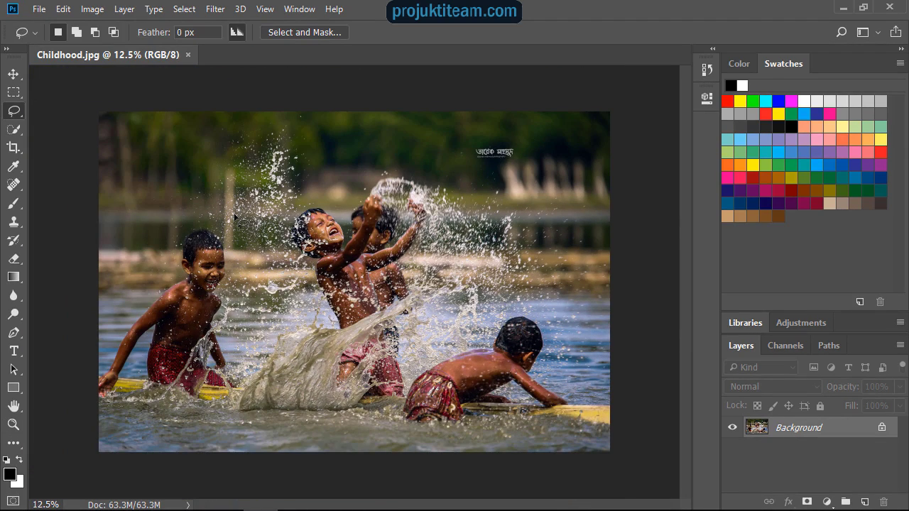
Set the Zoom tool to zoom-out mode and reduce the photo view to 8.33%.
{"action": "left_click", "coordinate": [13, 425]}
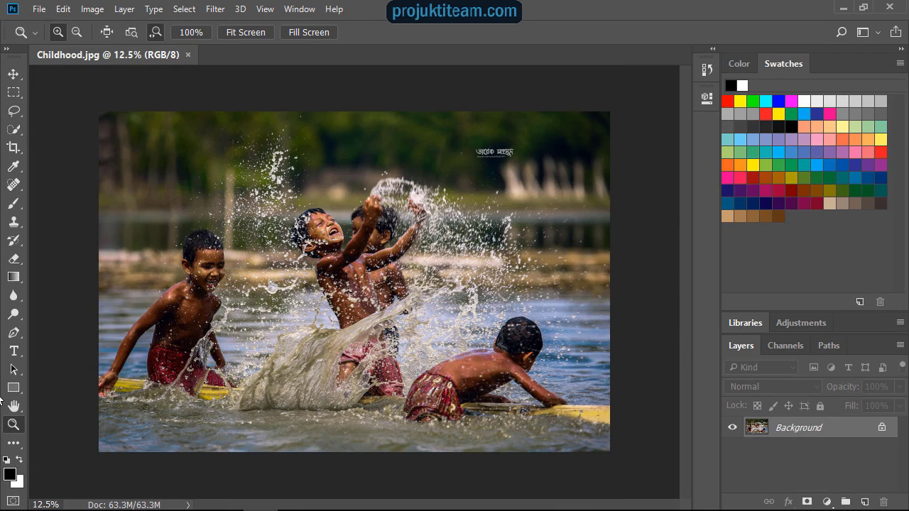
{"action": "left_click", "coordinate": [62, 32]}
{"action": "left_click", "coordinate": [77, 32]}
{"action": "left_click", "coordinate": [302, 223]}
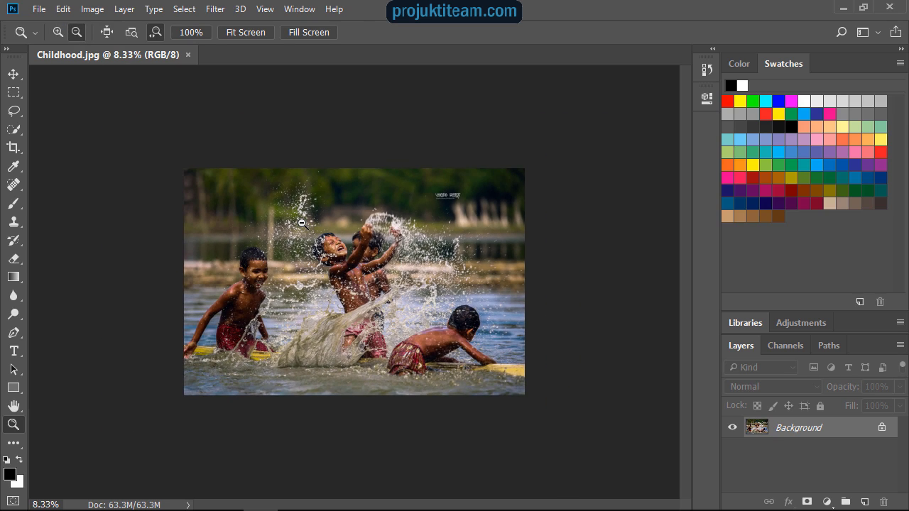
Reduce the photo to 6.25%, set the Zoom tool to zoom-in mode and magnify the view to 16.67%.
{"action": "left_click", "coordinate": [302, 223]}
{"action": "left_click", "coordinate": [58, 32]}
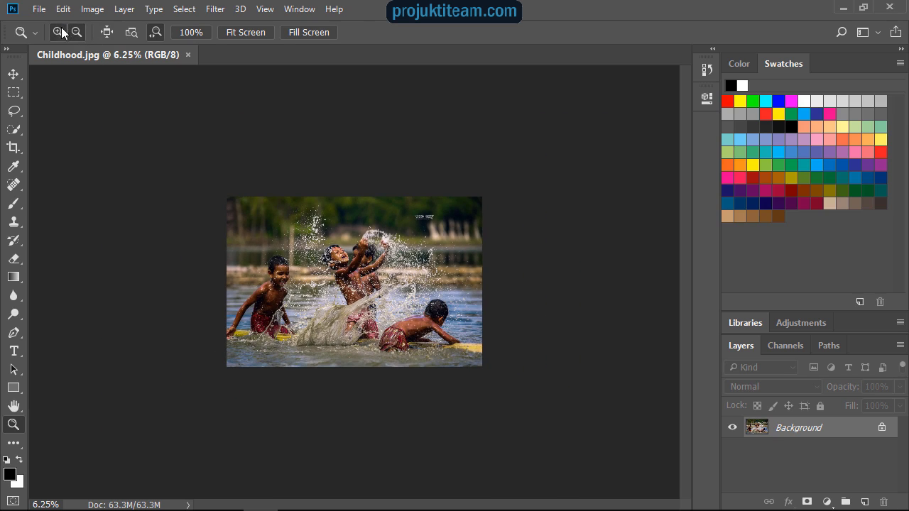
{"action": "left_click", "coordinate": [390, 280]}
{"action": "left_click", "coordinate": [390, 280]}
{"action": "left_click", "coordinate": [391, 280]}
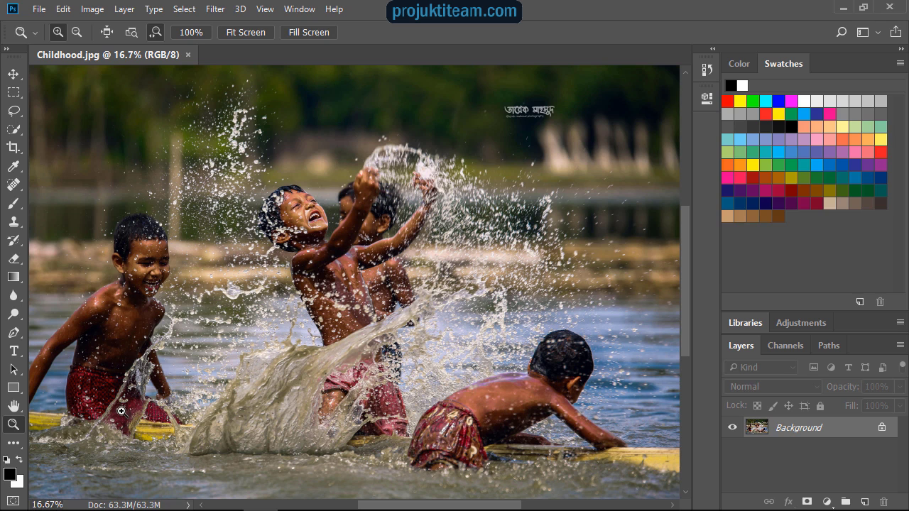
Magnify the area around the laughing boy at the photo's left to 25% and fit the whole photo on screen.
{"action": "scroll", "coordinate": [122, 412], "scroll_direction": "down", "scroll_amount": 1}
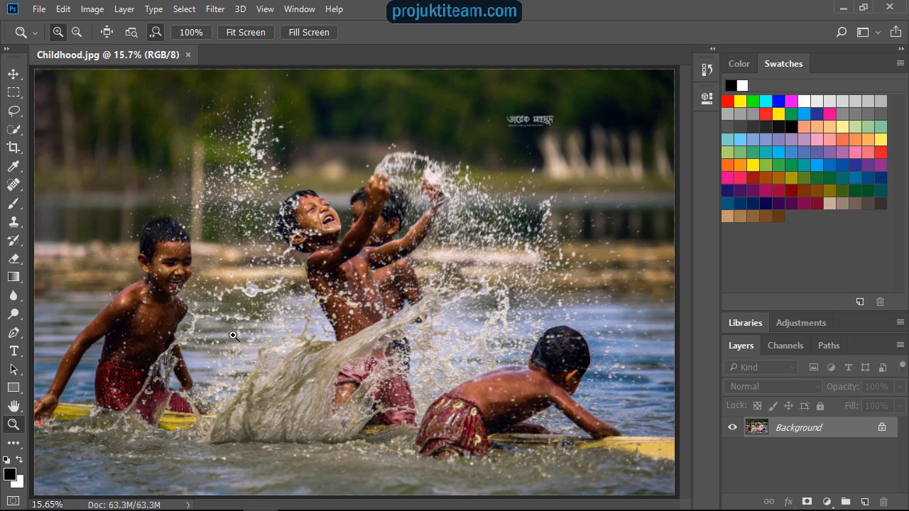
{"action": "left_click_drag", "start_coordinate": [186, 254], "coordinate": [186, 254]}
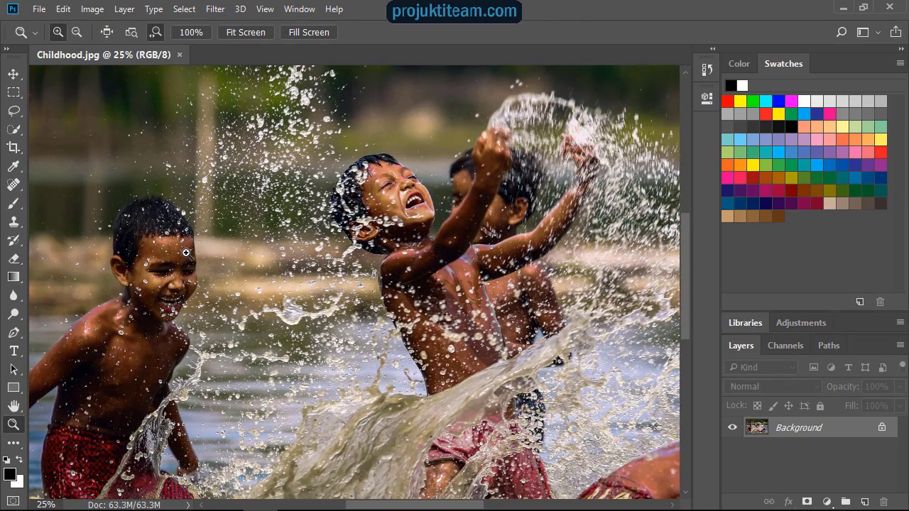
{"action": "key", "text": "ctrl+0"}
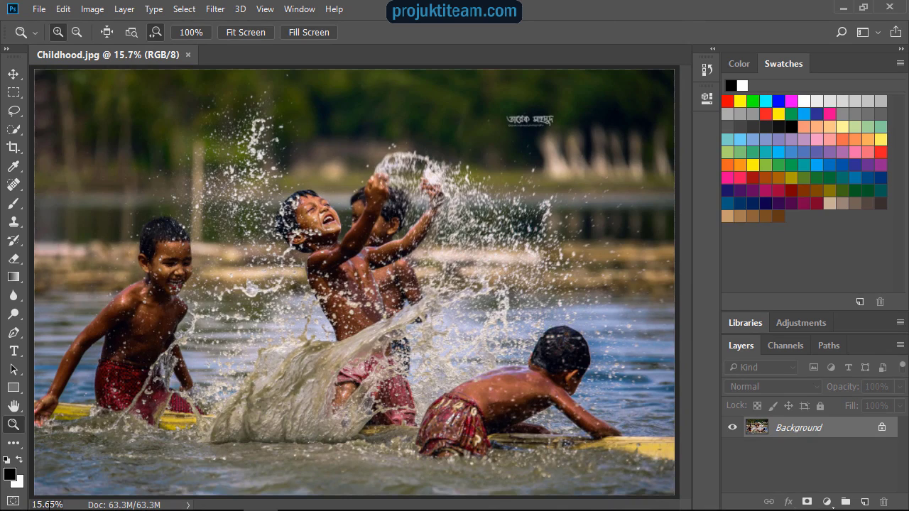
Raise the document's zoom percentage to 17.65%.
{"action": "left_click", "coordinate": [57, 506]}
{"action": "key", "text": "Up"}
{"action": "key", "text": "Return"}
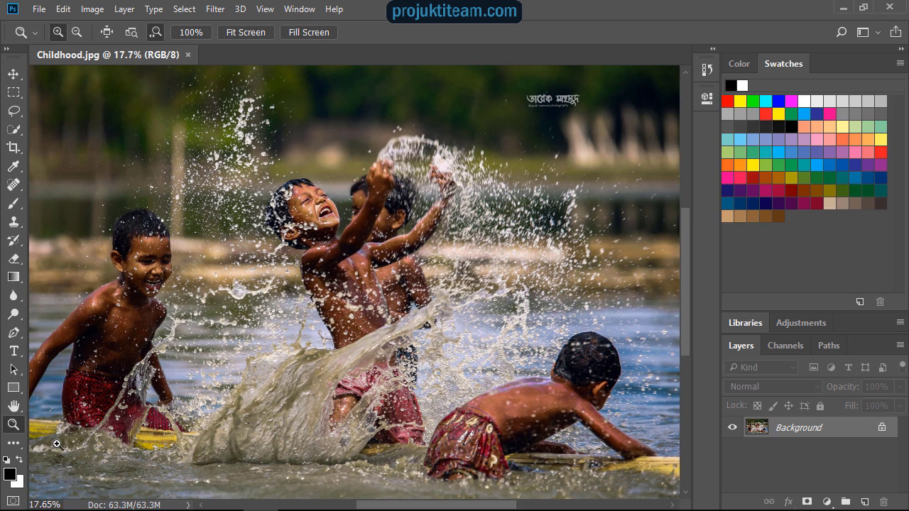
Lower the document's zoom percentage to 10.65% in small increments.
{"action": "left_click", "coordinate": [51, 505]}
{"action": "key", "text": "Down"}
{"action": "key", "text": "Down"}
{"action": "key", "text": "Down"}
{"action": "key", "text": "Down"}
{"action": "key", "text": "Down"}
{"action": "key", "text": "Down"}
{"action": "key", "text": "Down"}
{"action": "key", "text": "Return"}
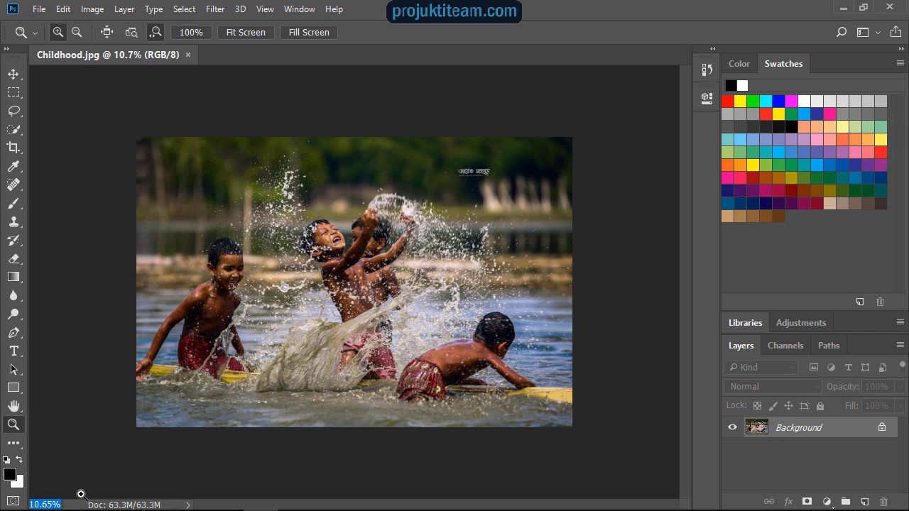
Scrub the document's zoom percentage up to 33.65%.
{"action": "left_click", "coordinate": [61, 503]}
{"action": "key", "text": "alt"}
{"action": "left_click_drag", "start_coordinate": [39, 506], "coordinate": [56, 507]}
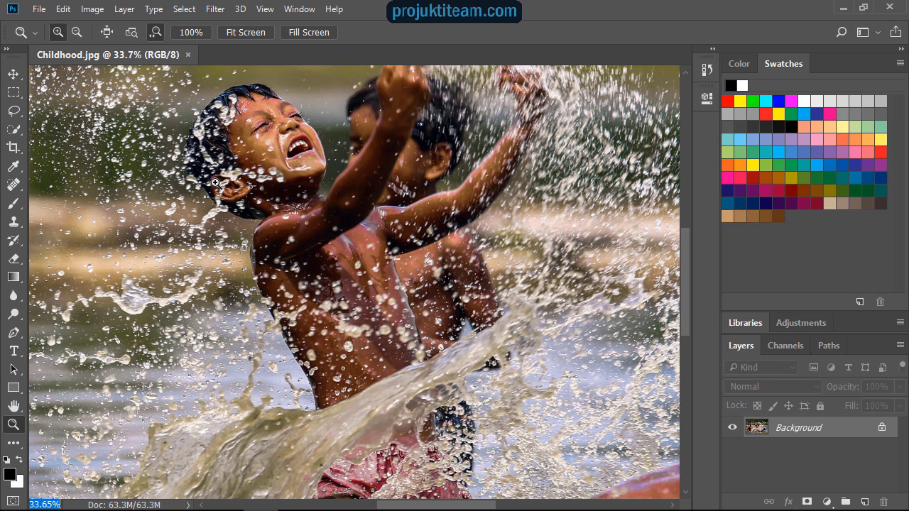
Pan the magnified photo with the Hand tool to bring the boy on the left into the middle of the view.
{"action": "left_click", "coordinate": [15, 408]}
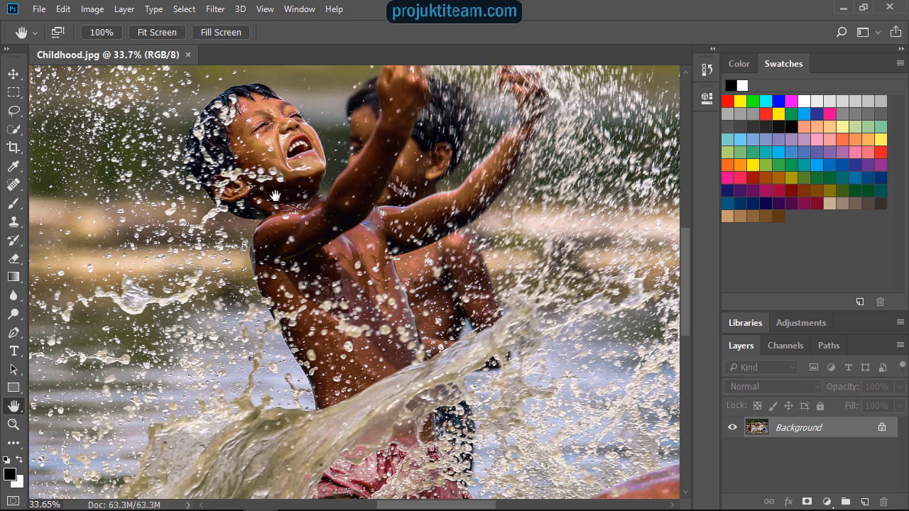
{"action": "left_click_drag", "start_coordinate": [275, 196], "coordinate": [311, 237]}
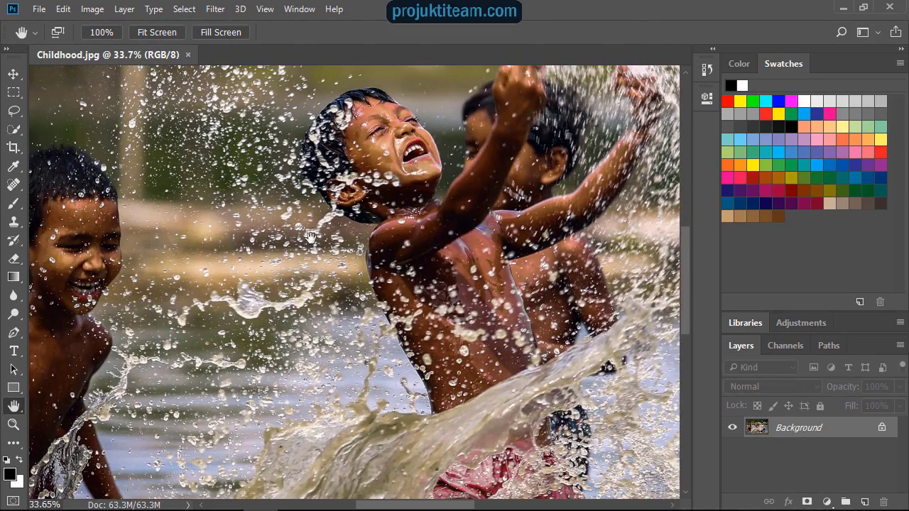
{"action": "left_click_drag", "start_coordinate": [168, 263], "coordinate": [338, 231]}
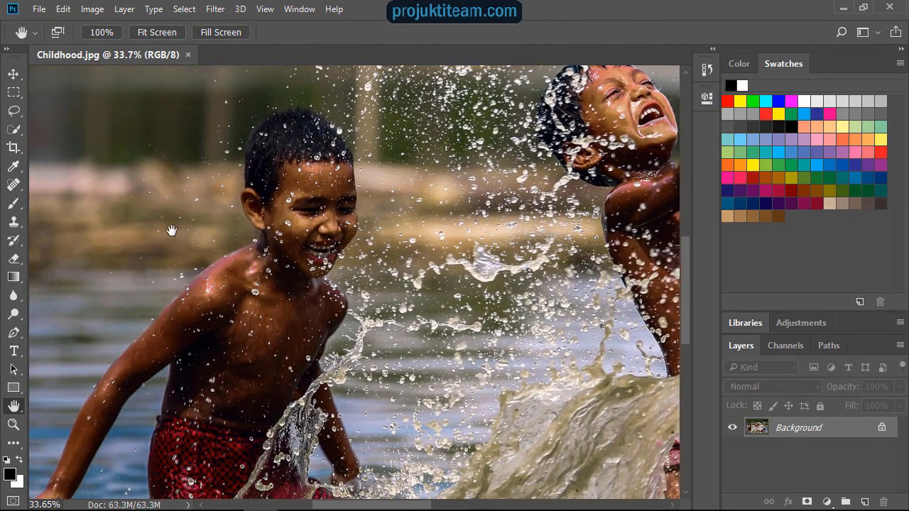
Select the Rectangular Marquee tool and pan from it with the temporary Hand tool to the middle boys and the splash above them.
{"action": "left_click", "coordinate": [13, 92]}
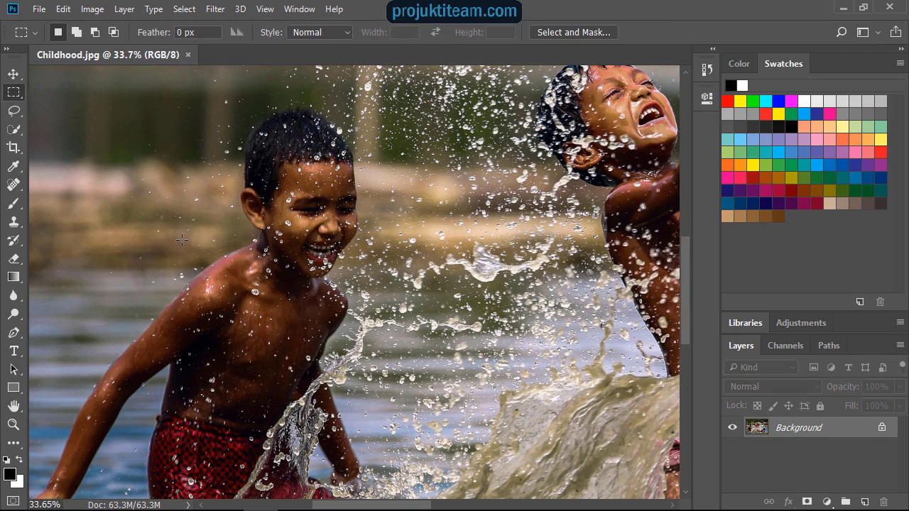
{"action": "left_click_drag", "start_coordinate": [178, 250], "coordinate": [139, 239]}
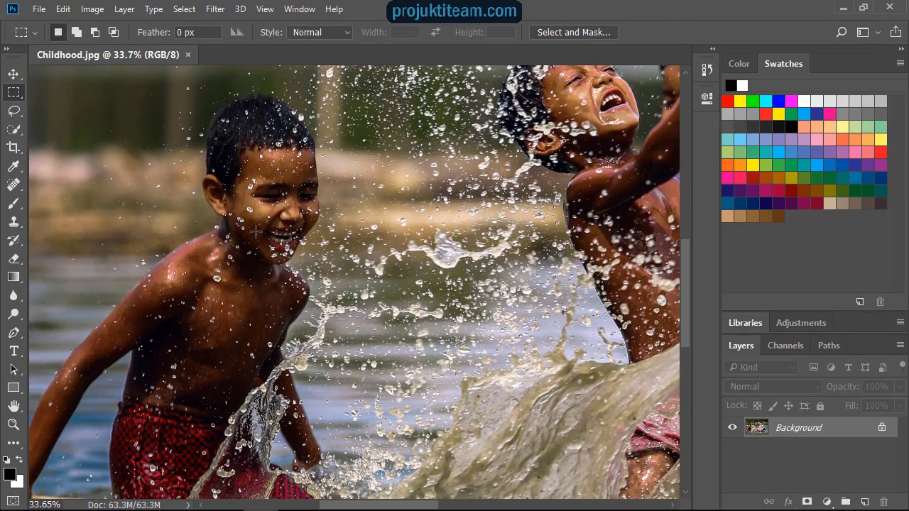
{"action": "left_click_drag", "start_coordinate": [412, 238], "coordinate": [128, 208]}
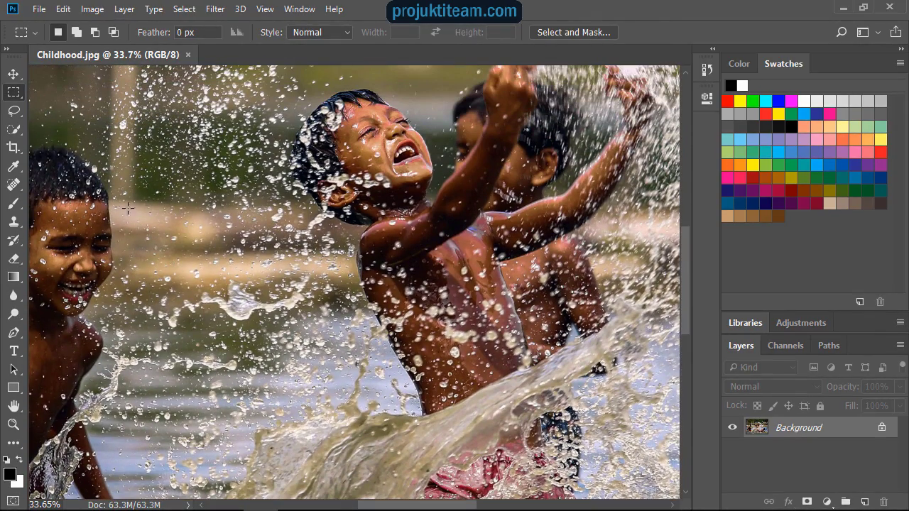
{"action": "left_click_drag", "start_coordinate": [333, 175], "coordinate": [263, 373]}
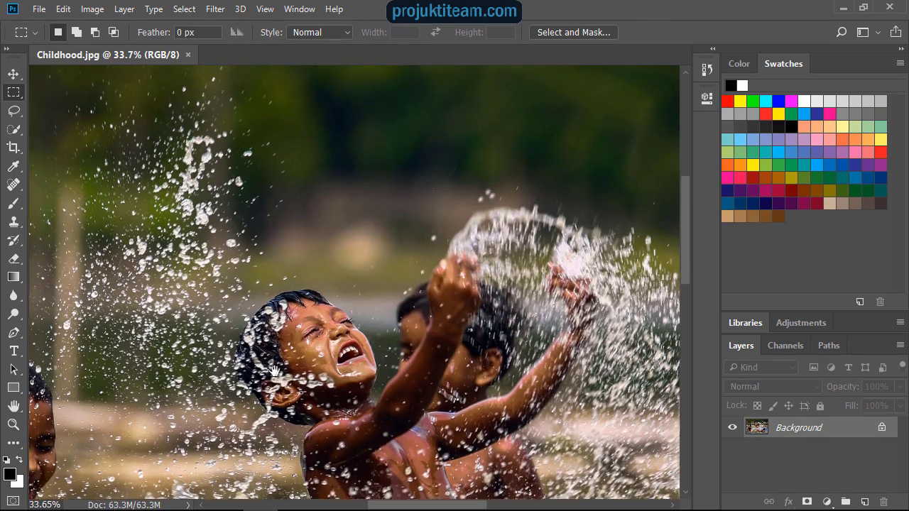
Move around the magnified photo with the Hand tool and vertical scrolling, from the background above the boys to the water's lower edge.
{"action": "left_click", "coordinate": [14, 406]}
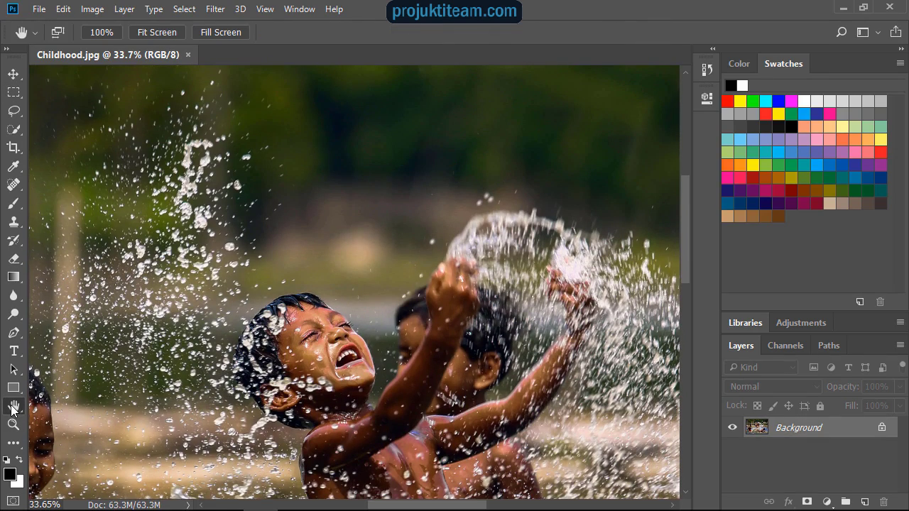
{"action": "left_click_drag", "start_coordinate": [213, 204], "coordinate": [303, 311]}
{"action": "scroll", "coordinate": [302, 312], "scroll_direction": "up", "scroll_amount": 5}
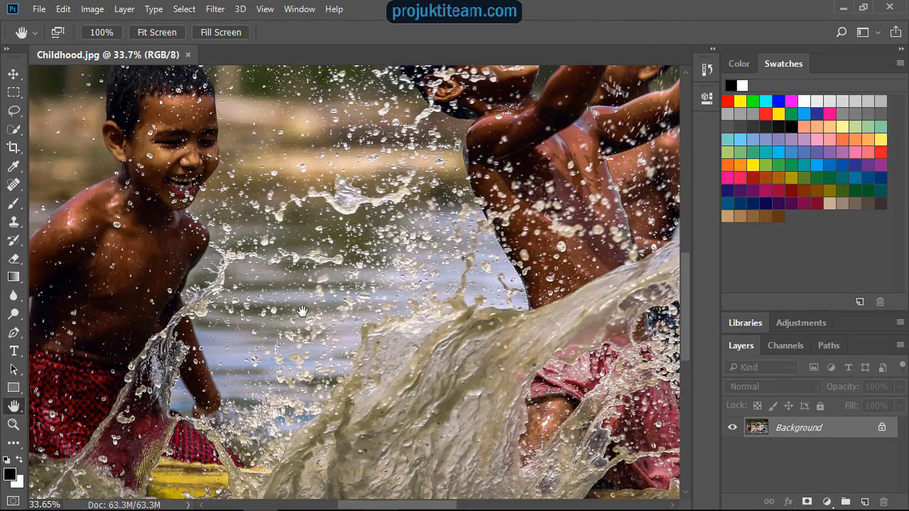
{"action": "scroll", "coordinate": [303, 311], "scroll_direction": "up", "scroll_amount": 2}
{"action": "scroll", "coordinate": [303, 311], "scroll_direction": "up", "scroll_amount": 6}
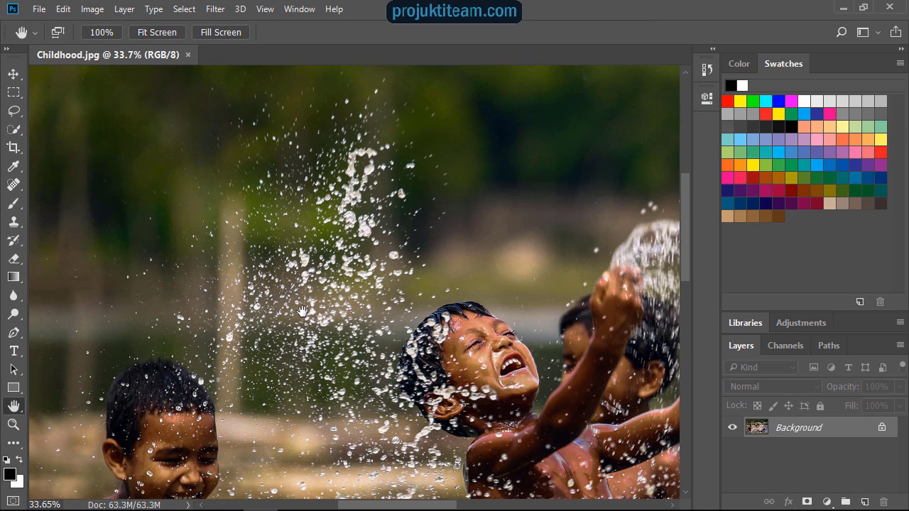
{"action": "scroll", "coordinate": [302, 312], "scroll_direction": "down", "scroll_amount": 2}
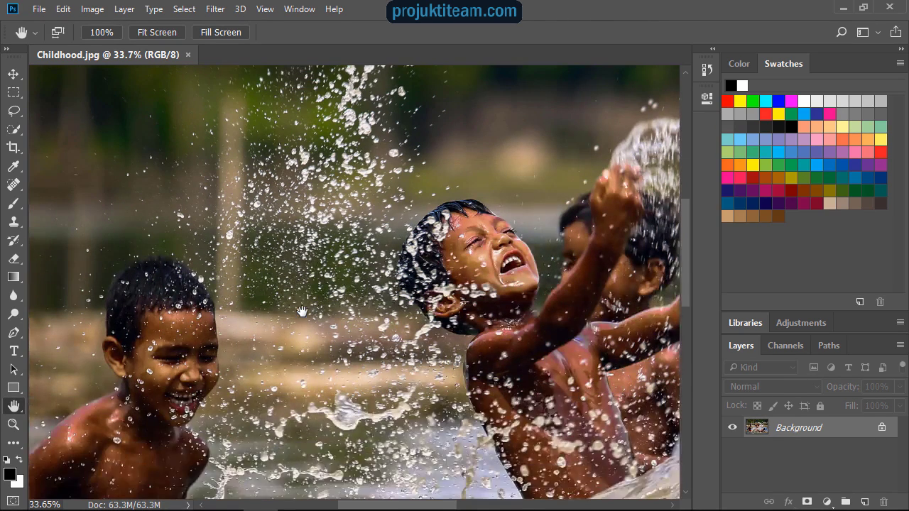
{"action": "scroll", "coordinate": [302, 312], "scroll_direction": "up", "scroll_amount": 6}
{"action": "scroll", "coordinate": [301, 312], "scroll_direction": "down", "scroll_amount": 5}
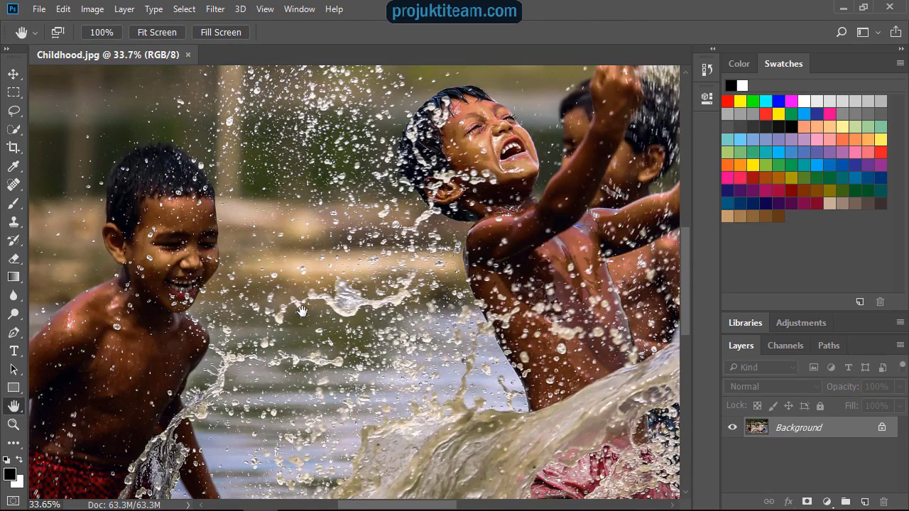
{"action": "scroll", "coordinate": [302, 311], "scroll_direction": "down", "scroll_amount": 8}
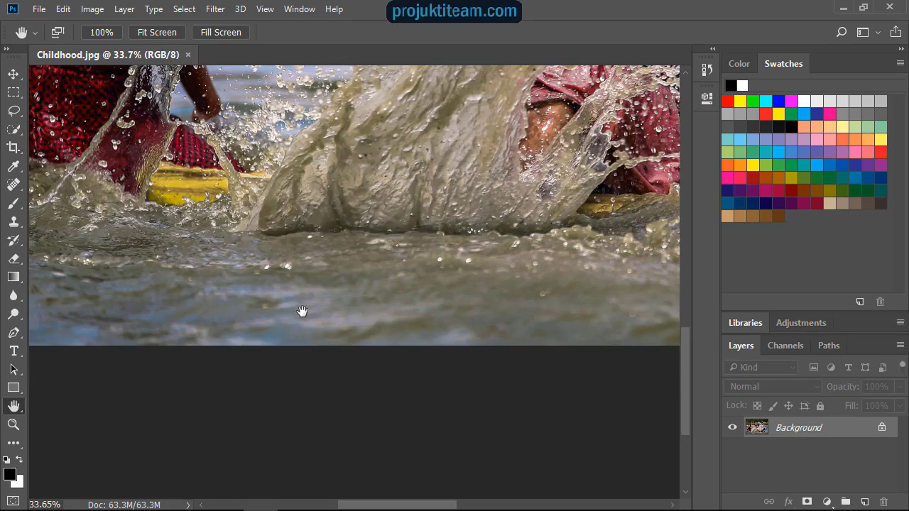
{"action": "scroll", "coordinate": [302, 311], "scroll_direction": "down", "scroll_amount": 2}
{"action": "scroll", "coordinate": [302, 312], "scroll_direction": "up", "scroll_amount": 3}
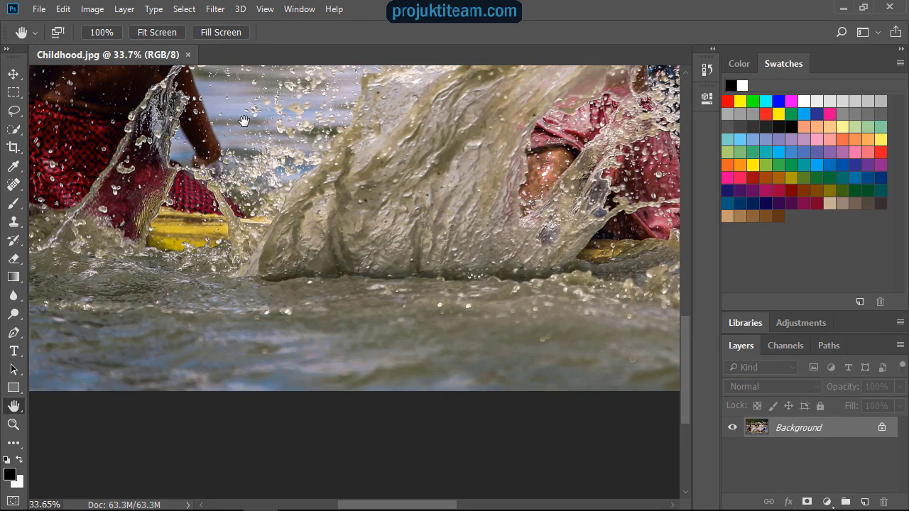
Fill the screen with the photo, and zoom out to 8.33% with the Rectangular Marquee tool selected.
{"action": "left_click", "coordinate": [208, 32]}
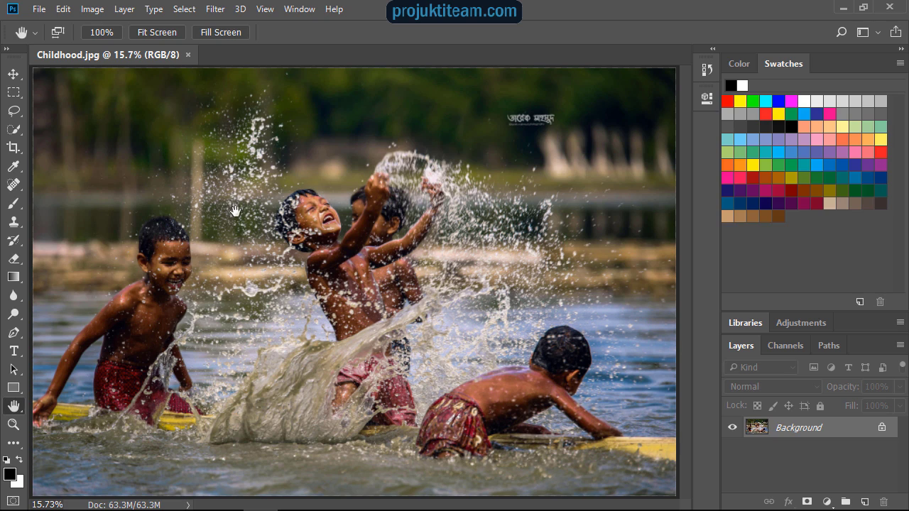
{"action": "left_click", "coordinate": [15, 93]}
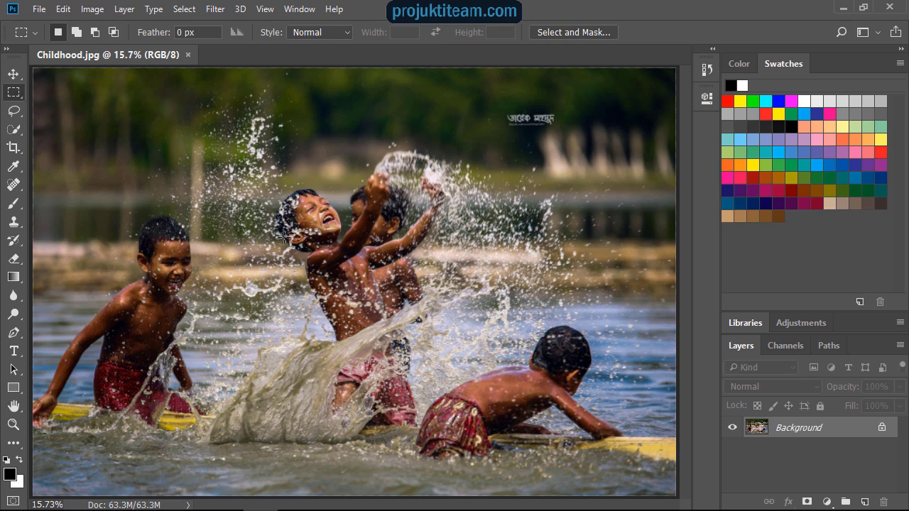
{"action": "key", "text": "ctrl+minus"}
{"action": "key", "text": "ctrl+minus"}
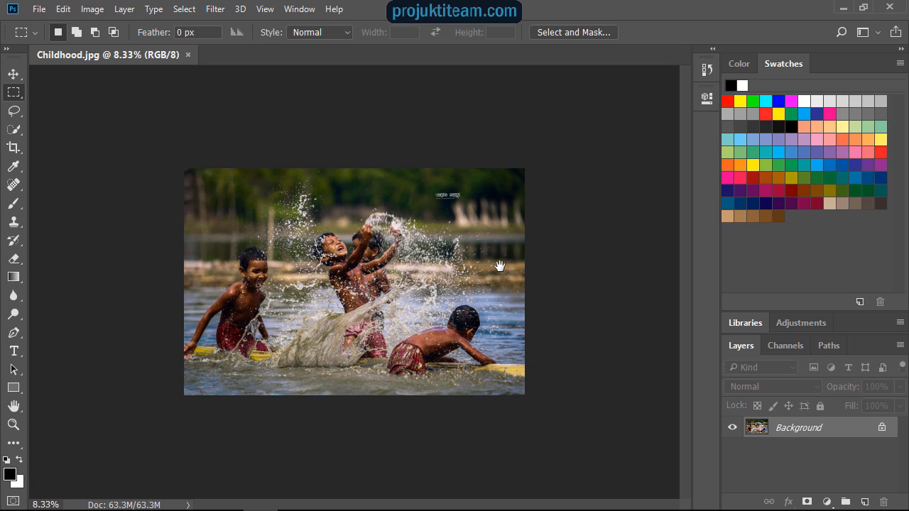
Enable the Overscroll option in the Tools preferences.
{"action": "left_click", "coordinate": [60, 12]}
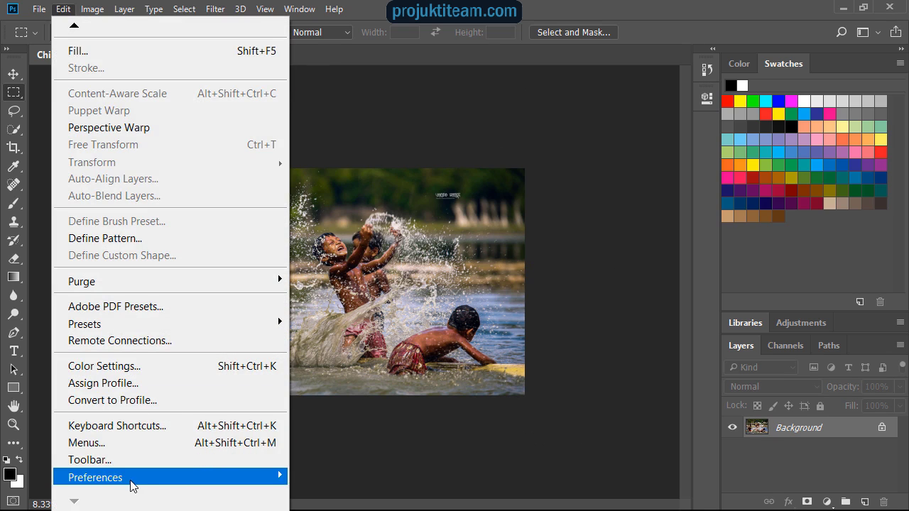
{"action": "mouse_move", "coordinate": [132, 483]}
{"action": "left_click", "coordinate": [339, 213]}
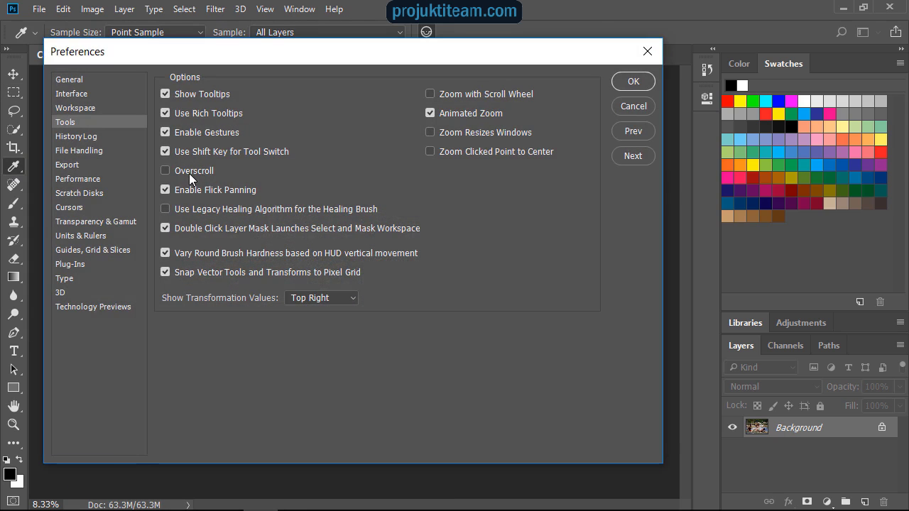
{"action": "left_click", "coordinate": [197, 169]}
{"action": "left_click", "coordinate": [633, 82]}
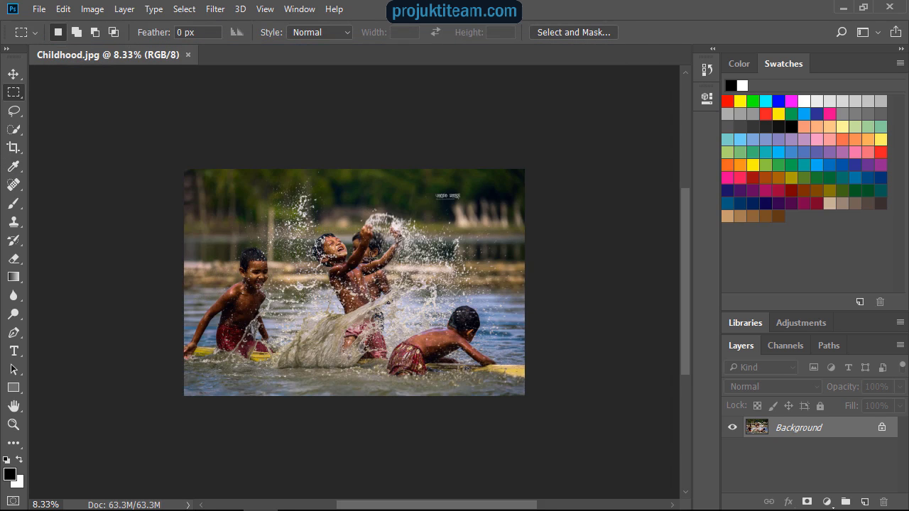
Pan the small photo back and forth across the empty canvas area and fit it on screen.
{"action": "left_click_drag", "start_coordinate": [313, 257], "coordinate": [201, 272]}
{"action": "left_click_drag", "start_coordinate": [398, 277], "coordinate": [550, 270]}
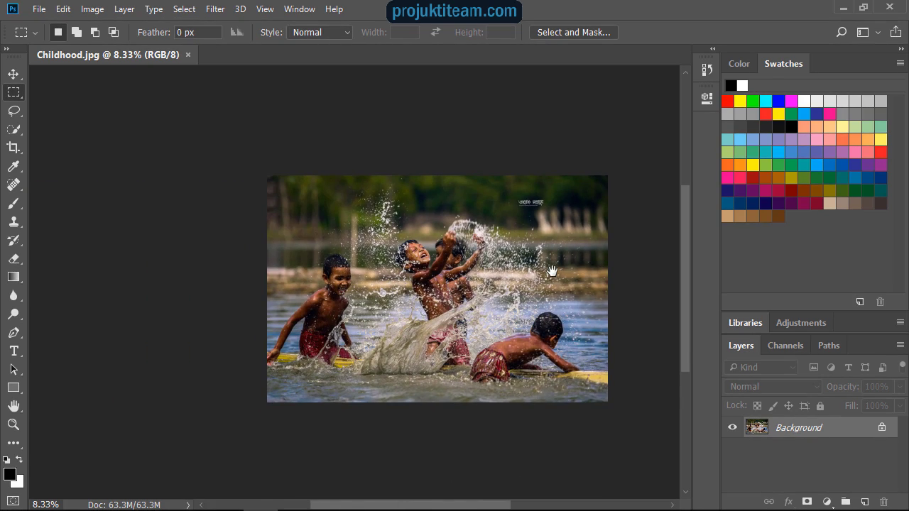
{"action": "left_click_drag", "start_coordinate": [270, 309], "coordinate": [196, 309]}
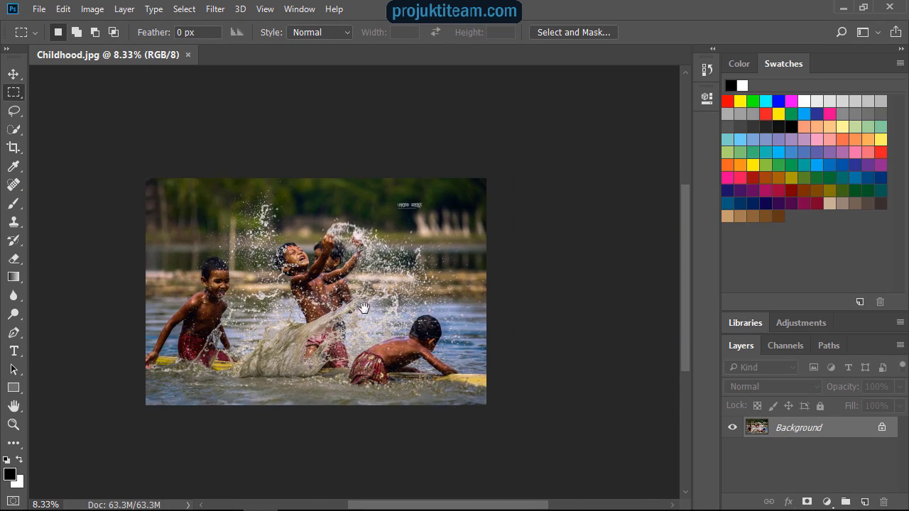
{"action": "left_click_drag", "start_coordinate": [365, 309], "coordinate": [258, 314]}
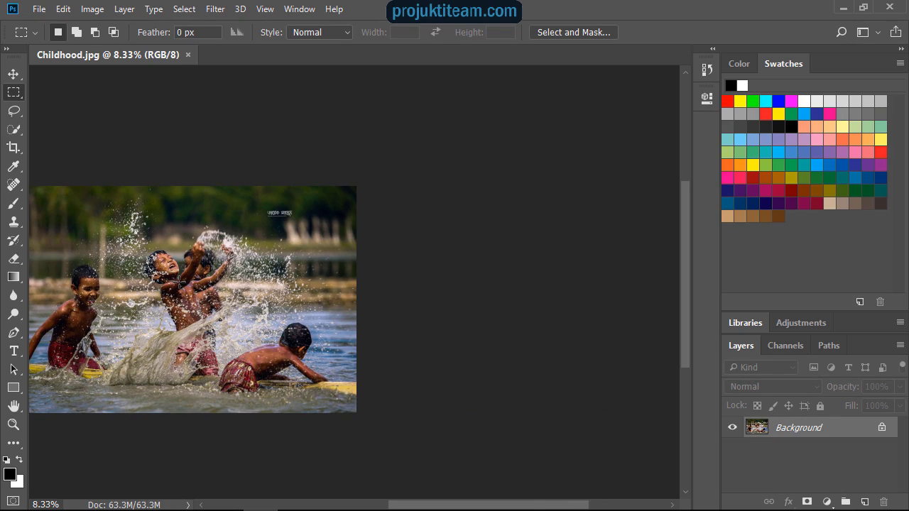
{"action": "key", "text": "ctrl+0"}
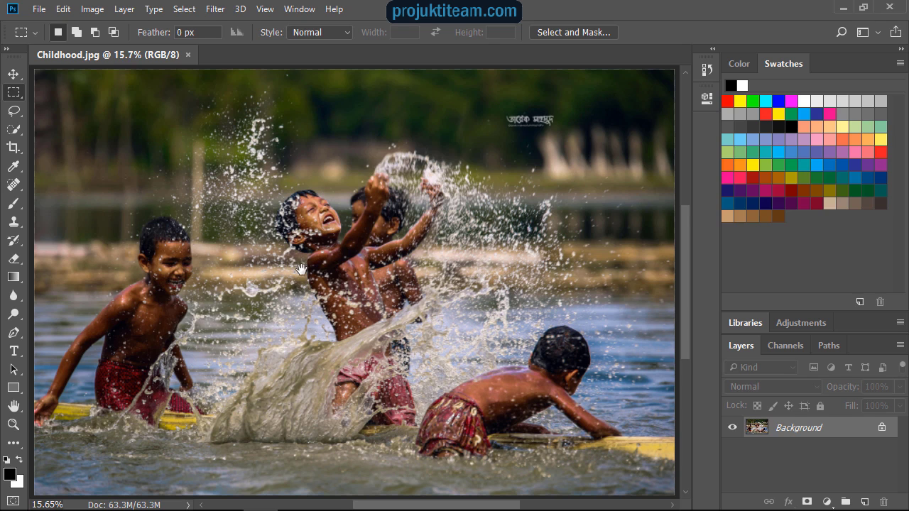
Pan the fitted photo aside, magnify it to 25%, move it past its left edge and fit it on screen again.
{"action": "left_click_drag", "start_coordinate": [318, 268], "coordinate": [197, 277]}
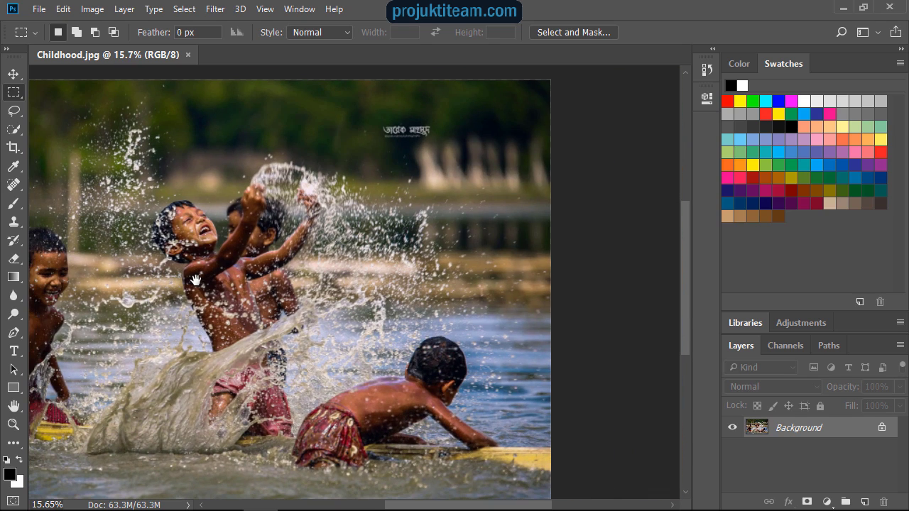
{"action": "key", "text": "ctrl+plus"}
{"action": "key", "text": "ctrl+plus"}
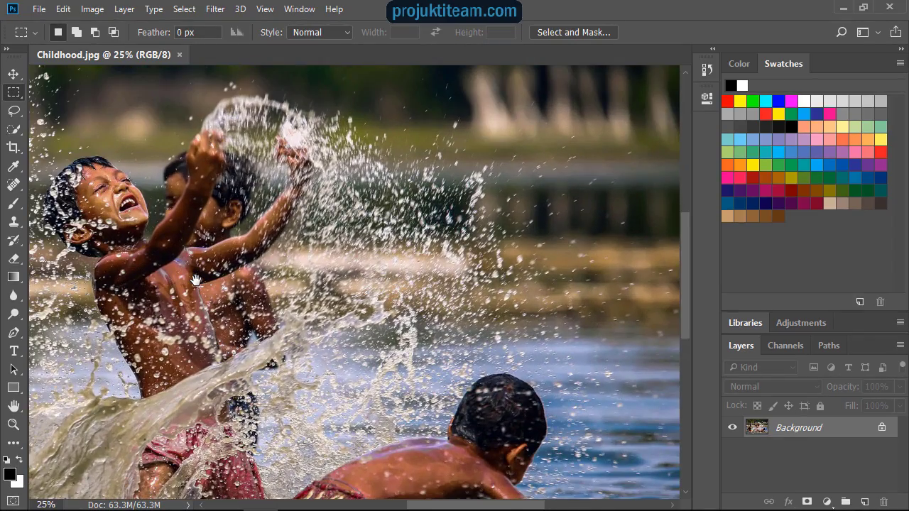
{"action": "left_click_drag", "start_coordinate": [212, 238], "coordinate": [453, 253]}
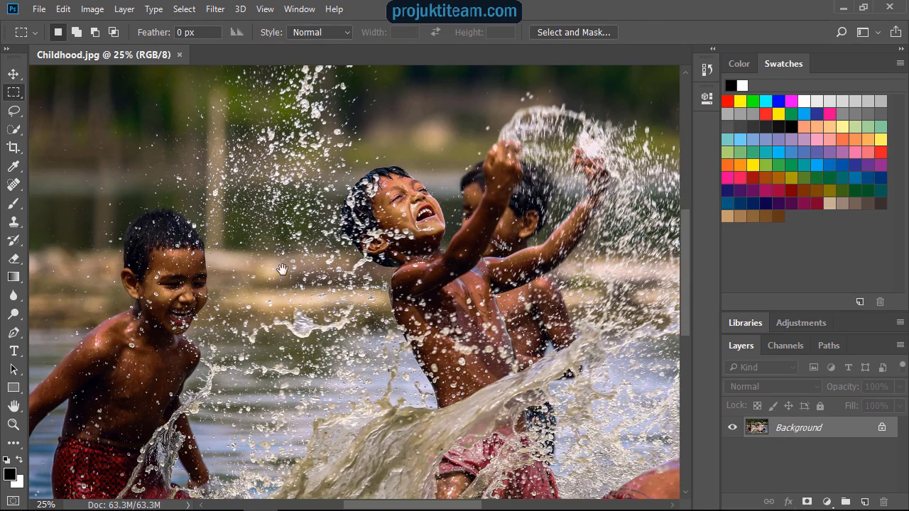
{"action": "left_click_drag", "start_coordinate": [205, 270], "coordinate": [388, 265]}
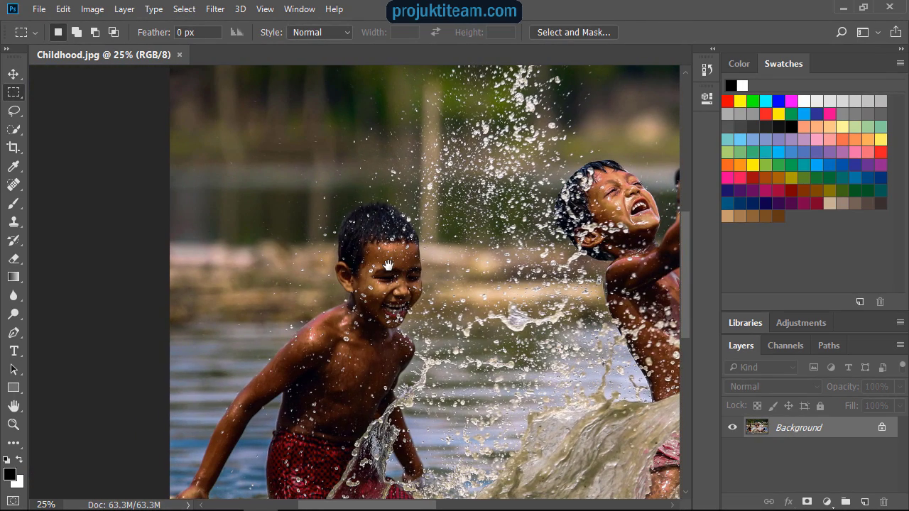
{"action": "key", "text": "ctrl+0"}
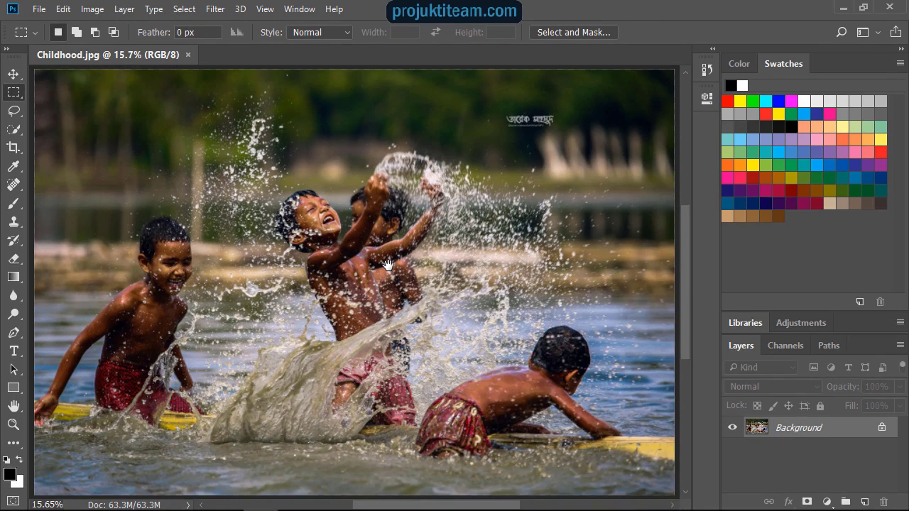